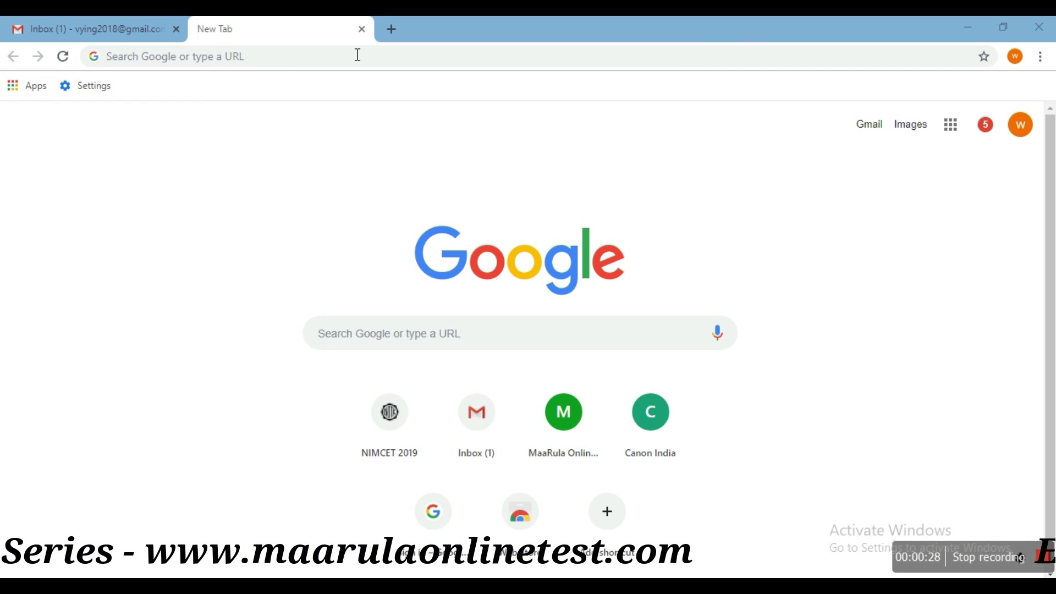
pyautogui.click(316, 70)
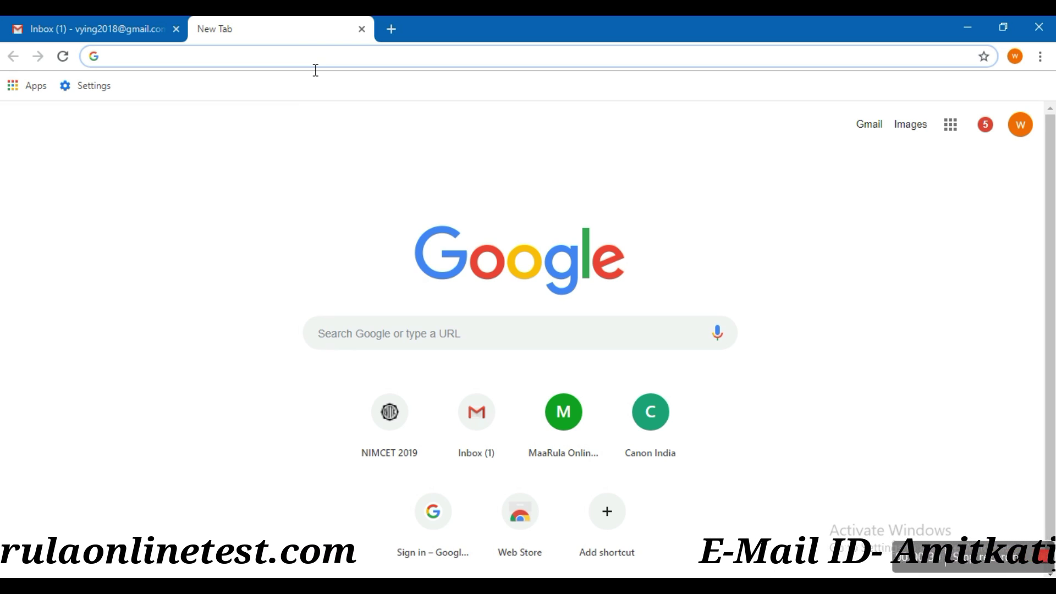
pyautogui.write('www.n')
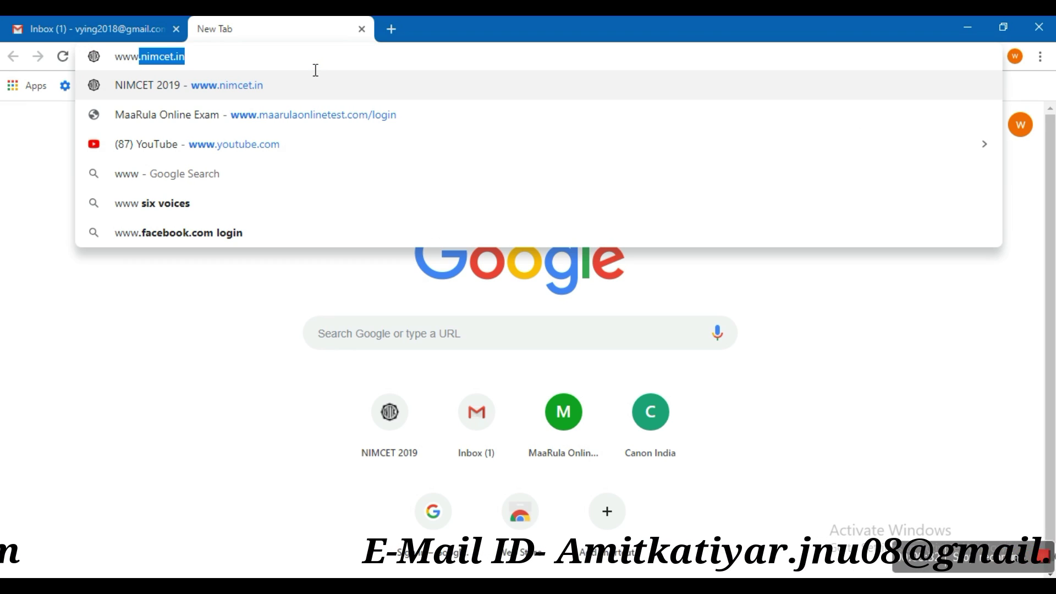
pyautogui.write('imcet')
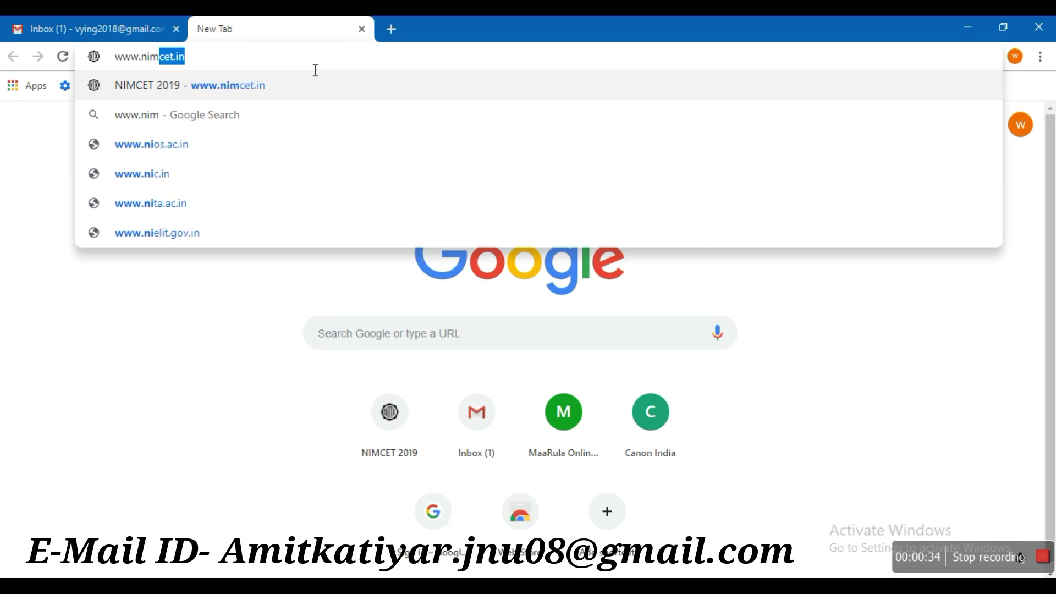
pyautogui.write('.in')
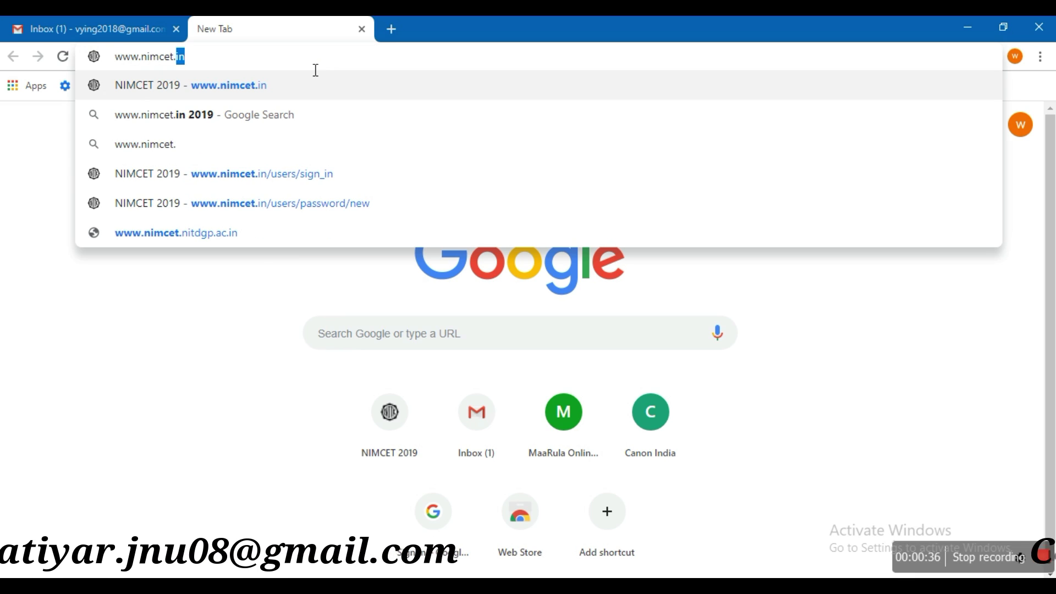
pyautogui.press('Return')
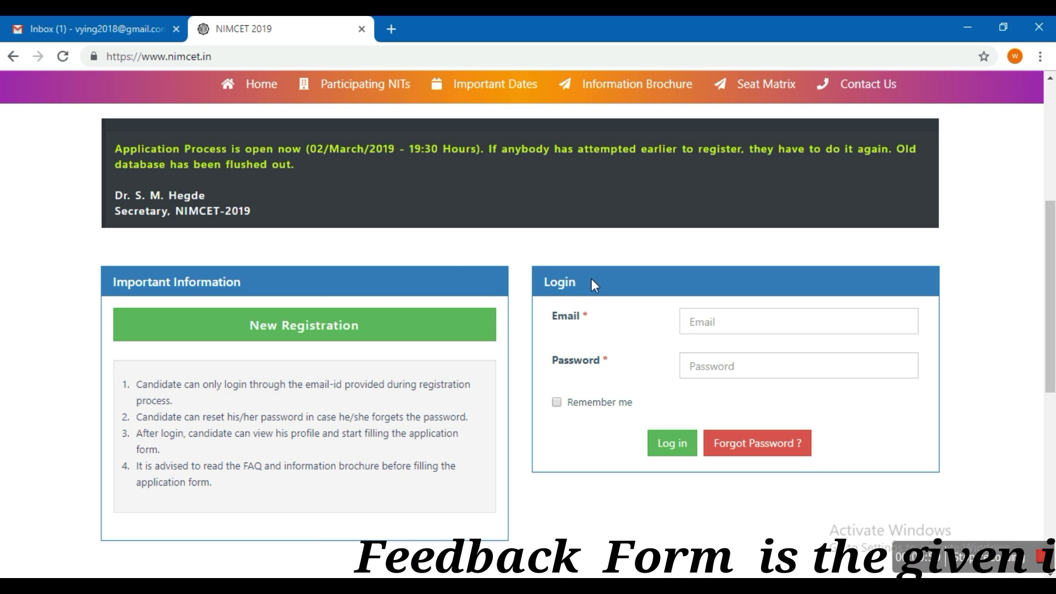
# Open New Registration and enter the candidate's first name, last name, e-mail and mobile number
pyautogui.click(397, 328)
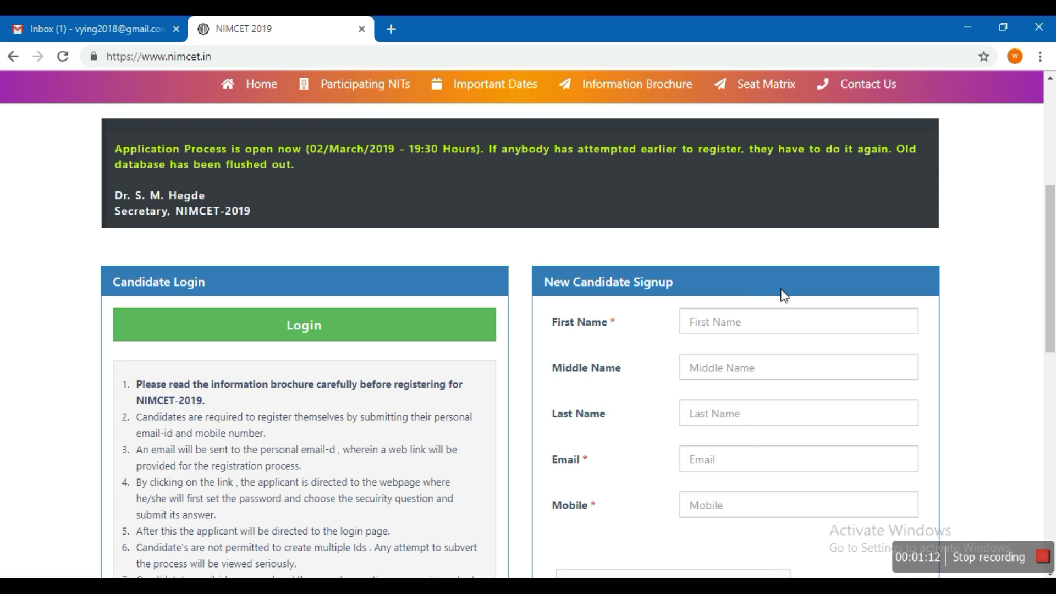
pyautogui.click(772, 332)
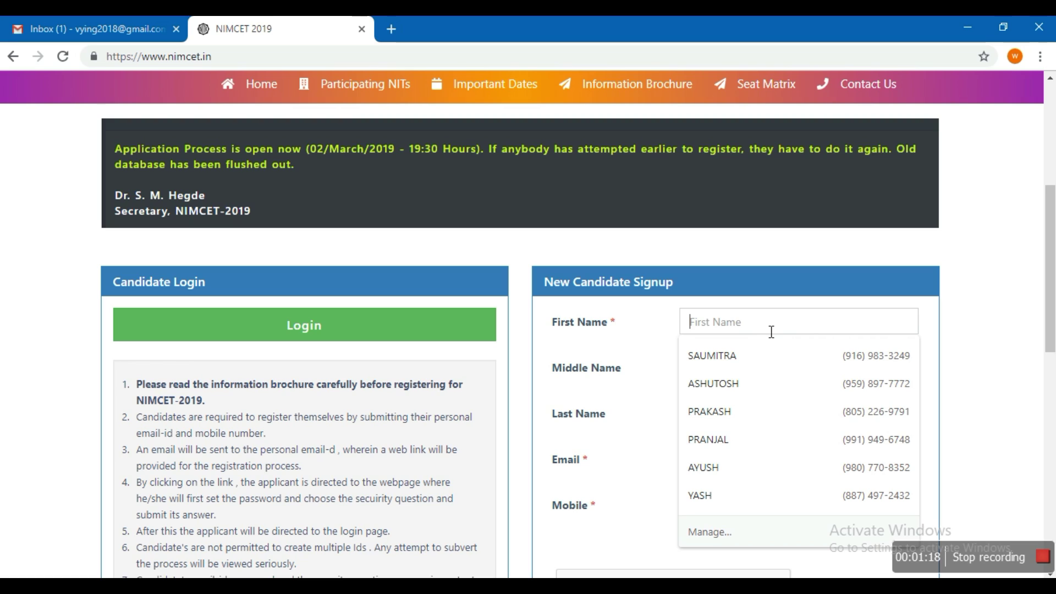
pyautogui.write('xyz')
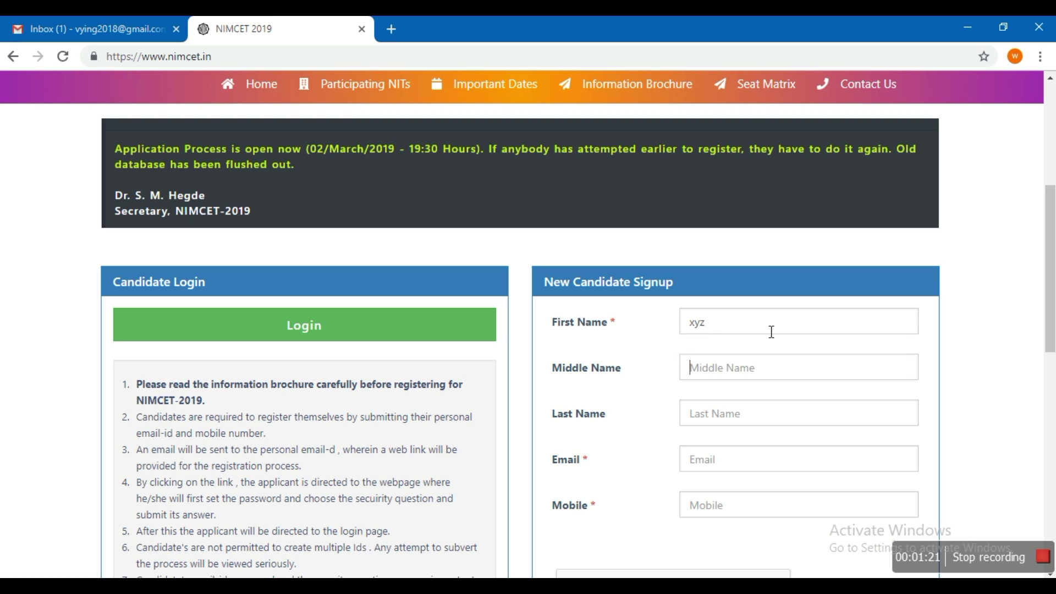
pyautogui.press('Tab')
pyautogui.write('pq')
pyautogui.write('rst')
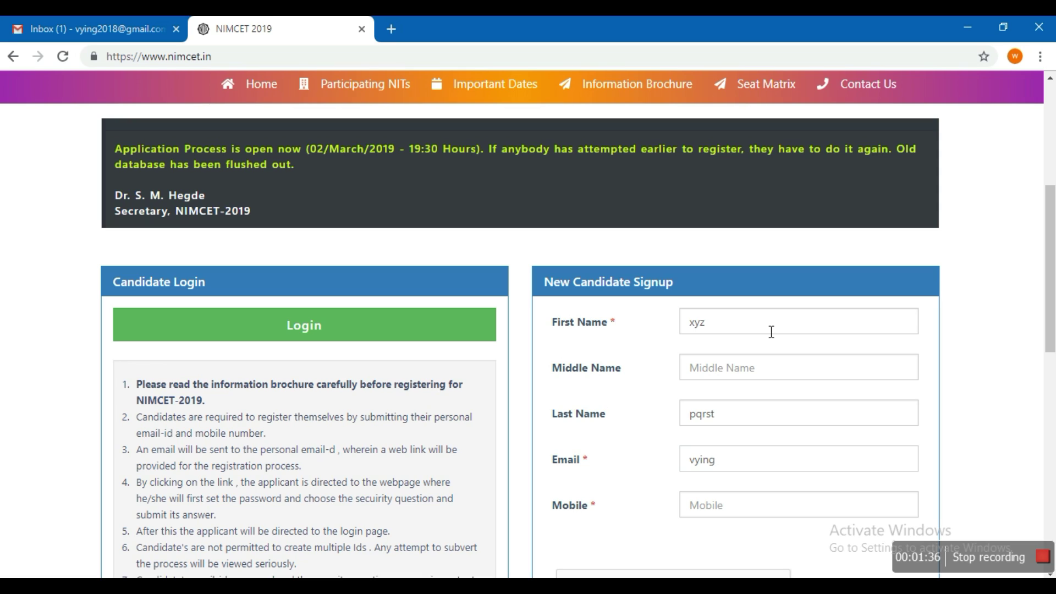
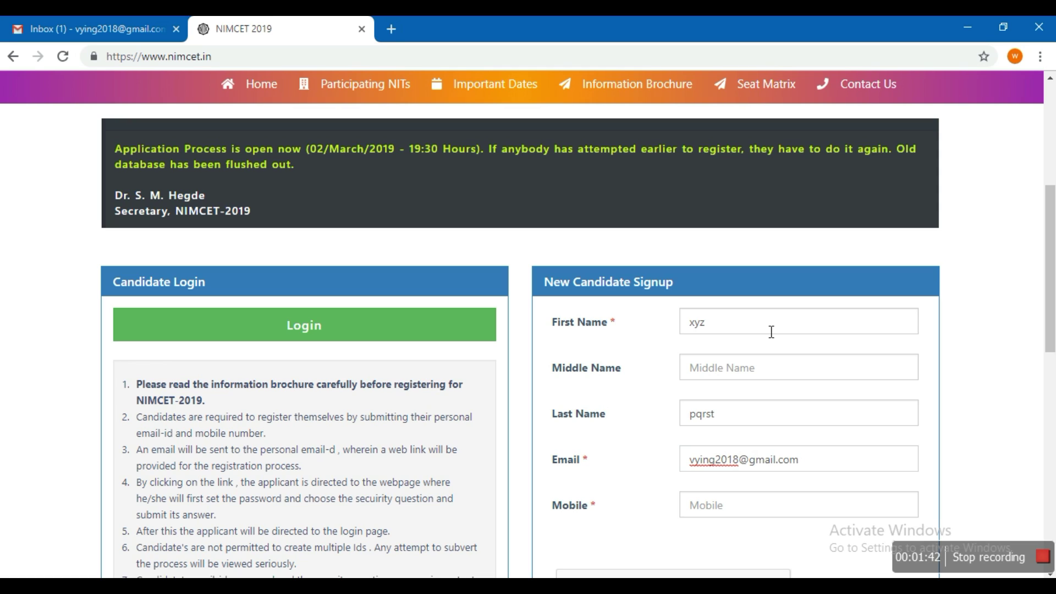
pyautogui.press('Tab')
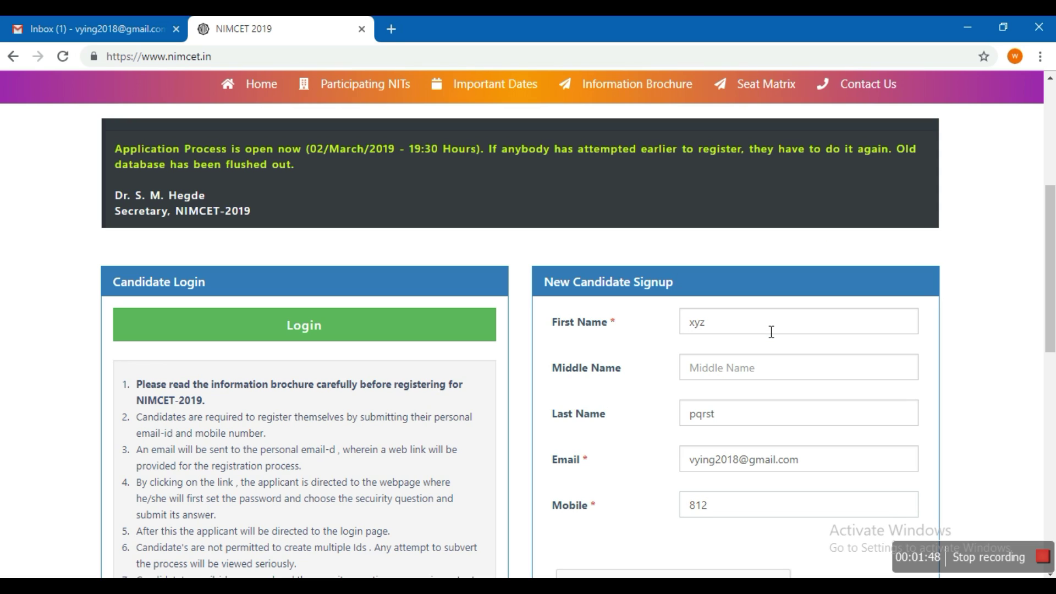
# Start the I'm not a robot check and submit the four traffic-light tiles
pyautogui.scroll(-4, 1050, 272)
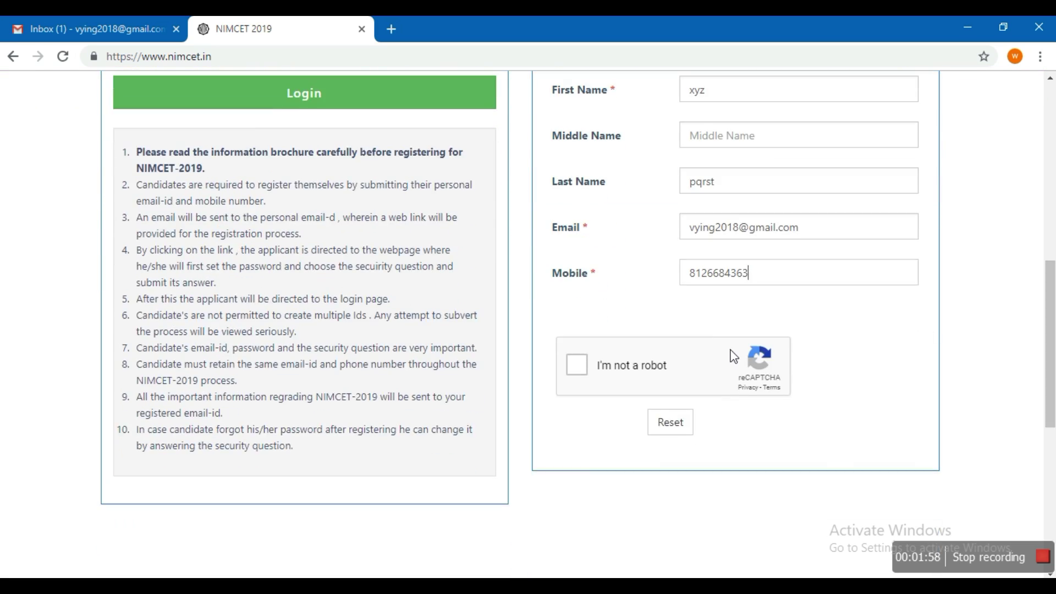
pyautogui.click(578, 366)
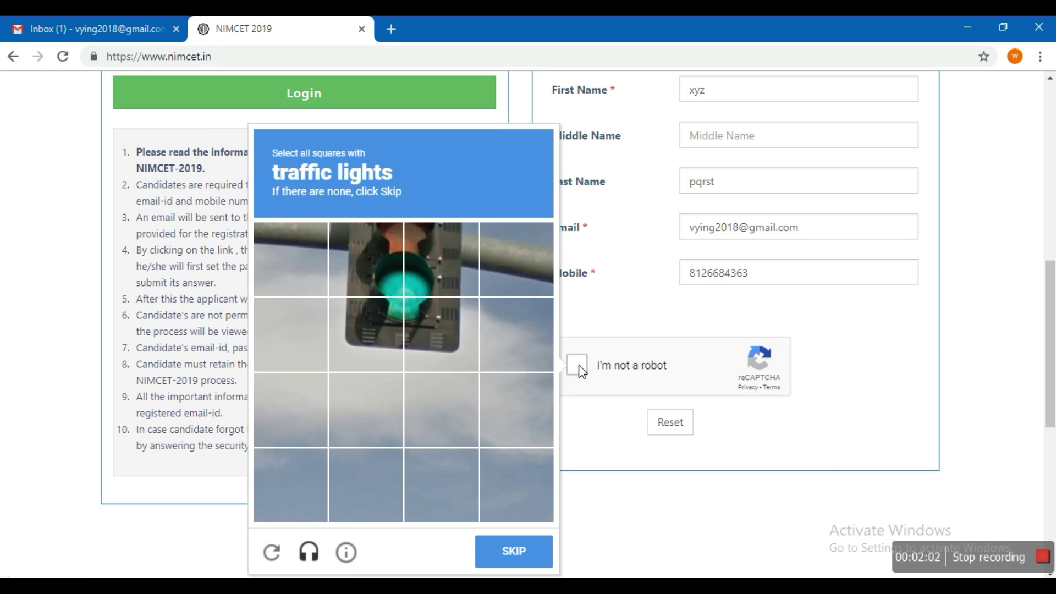
pyautogui.click(375, 281)
pyautogui.click(421, 279)
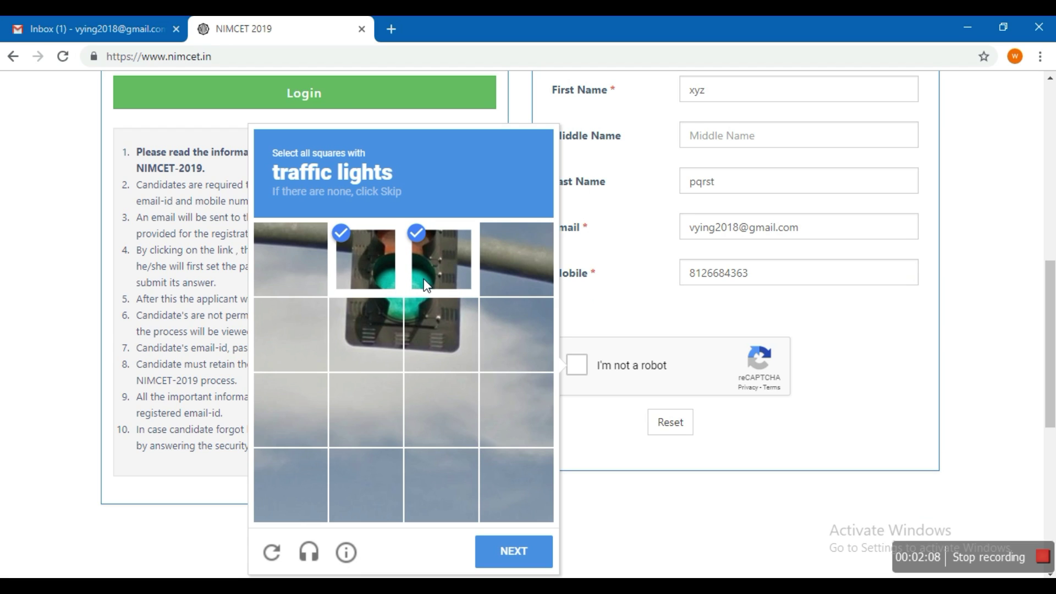
pyautogui.click(364, 341)
pyautogui.click(415, 337)
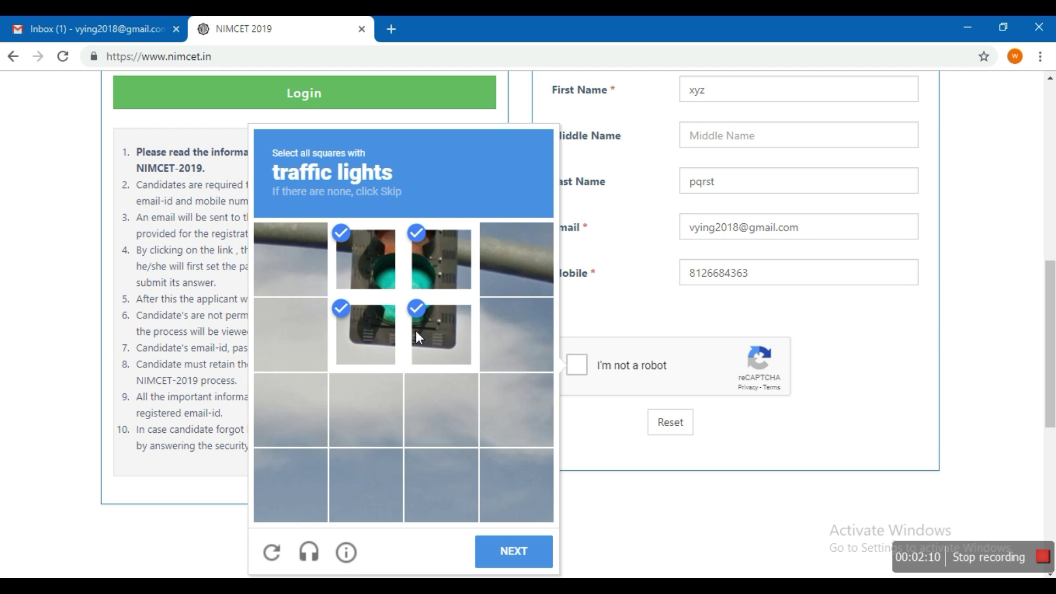
pyautogui.click(507, 566)
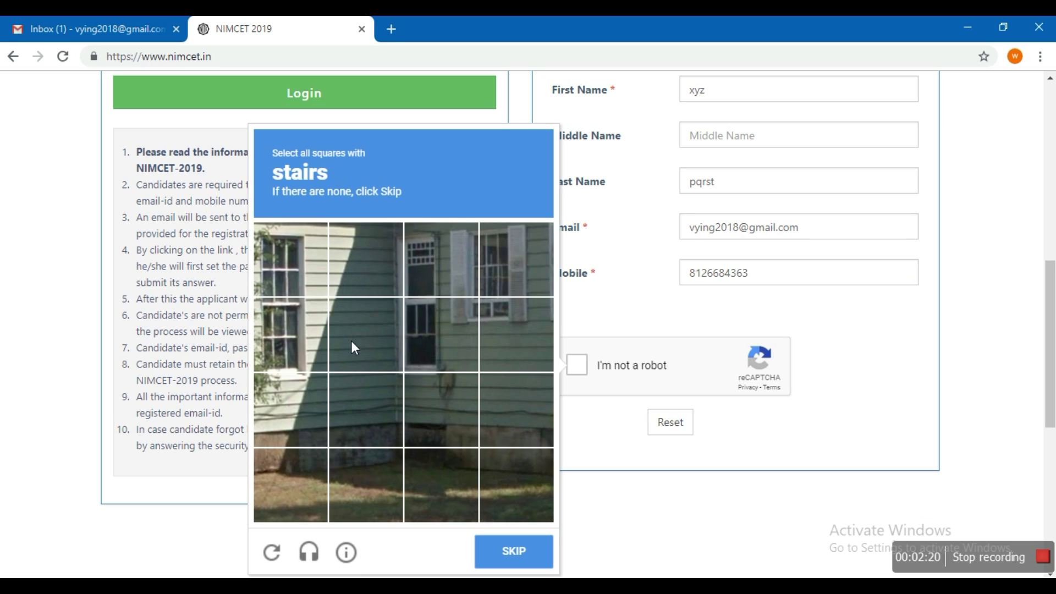
# Pass the stairs image challenge and submit the signup form with Register
pyautogui.click(337, 252)
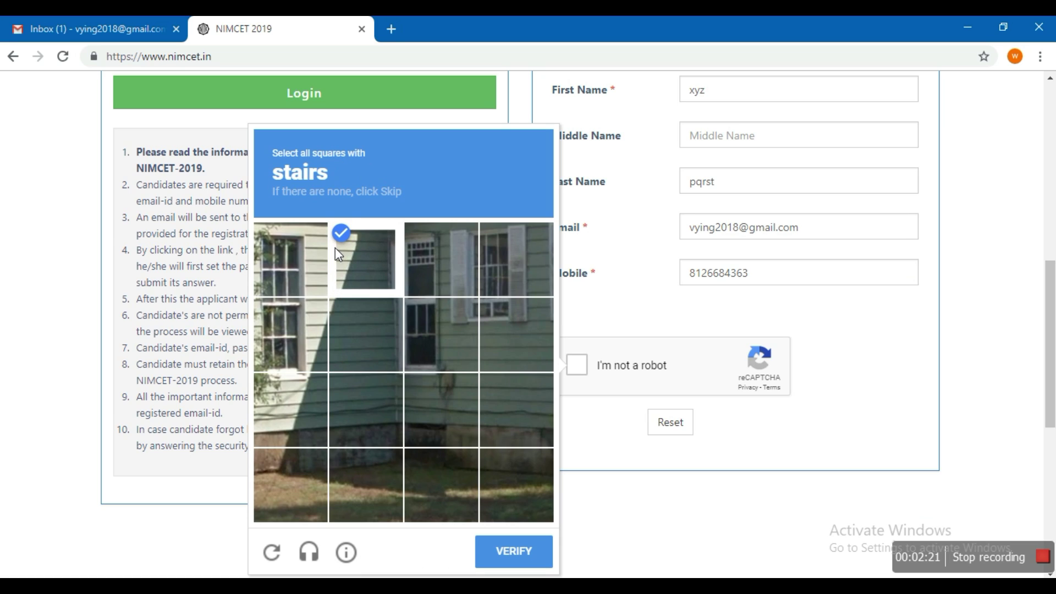
pyautogui.click(308, 267)
pyautogui.click(340, 322)
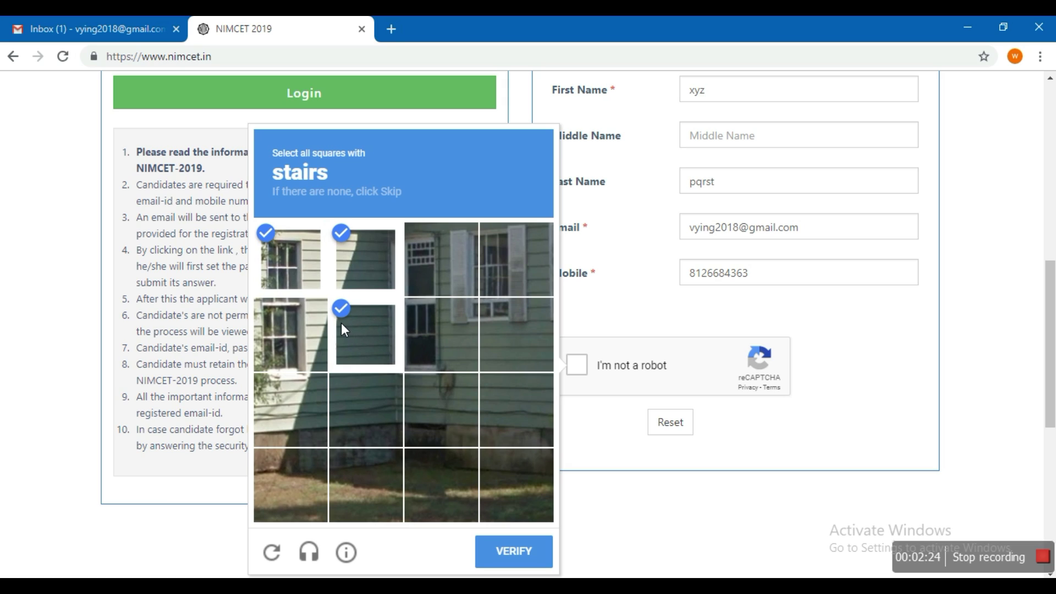
pyautogui.click(317, 338)
pyautogui.click(311, 396)
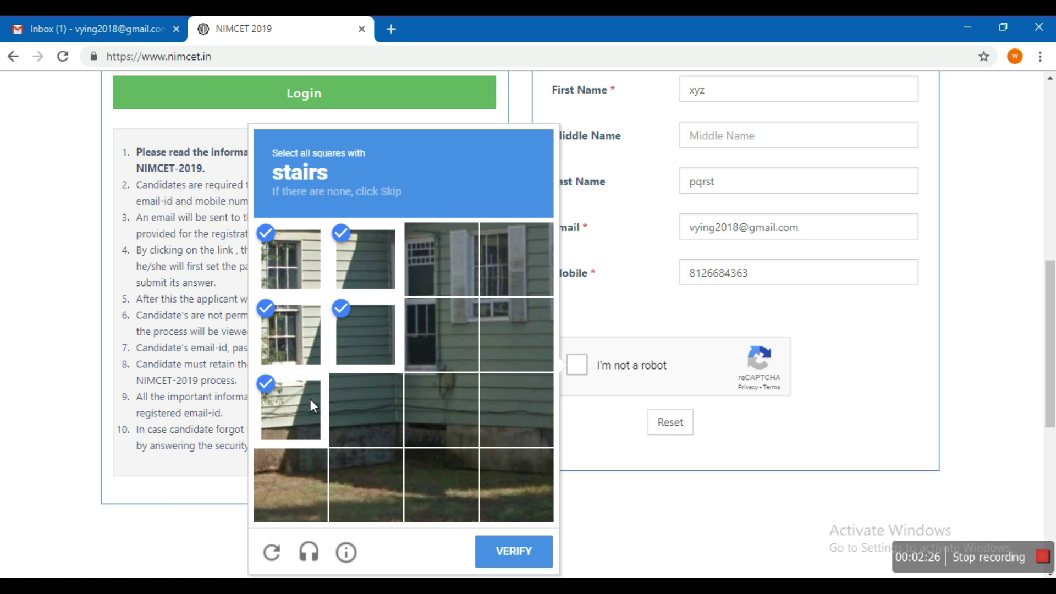
pyautogui.click(348, 398)
pyautogui.click(416, 402)
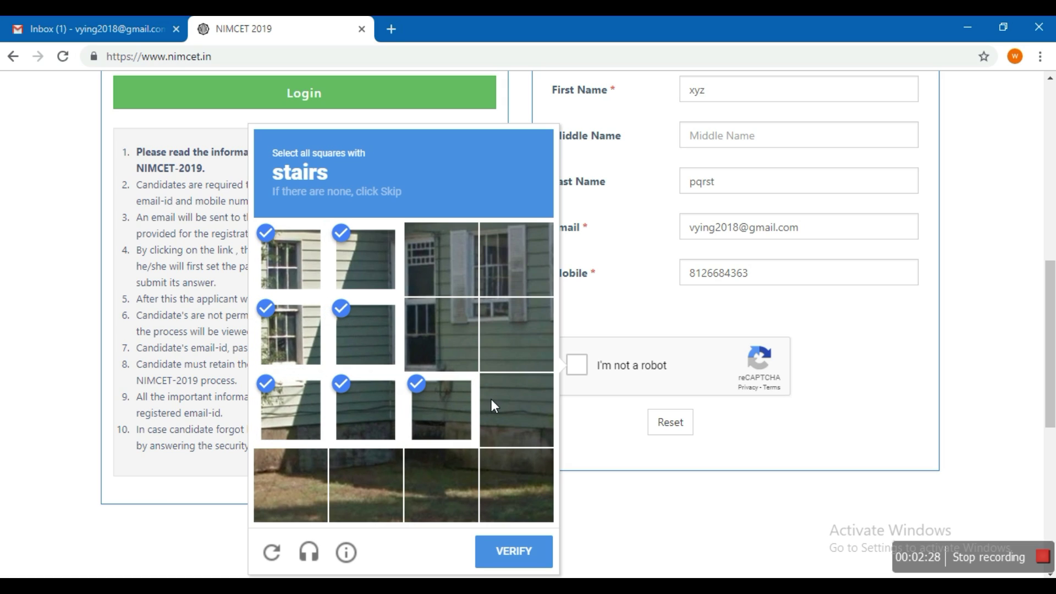
pyautogui.click(505, 398)
pyautogui.click(512, 354)
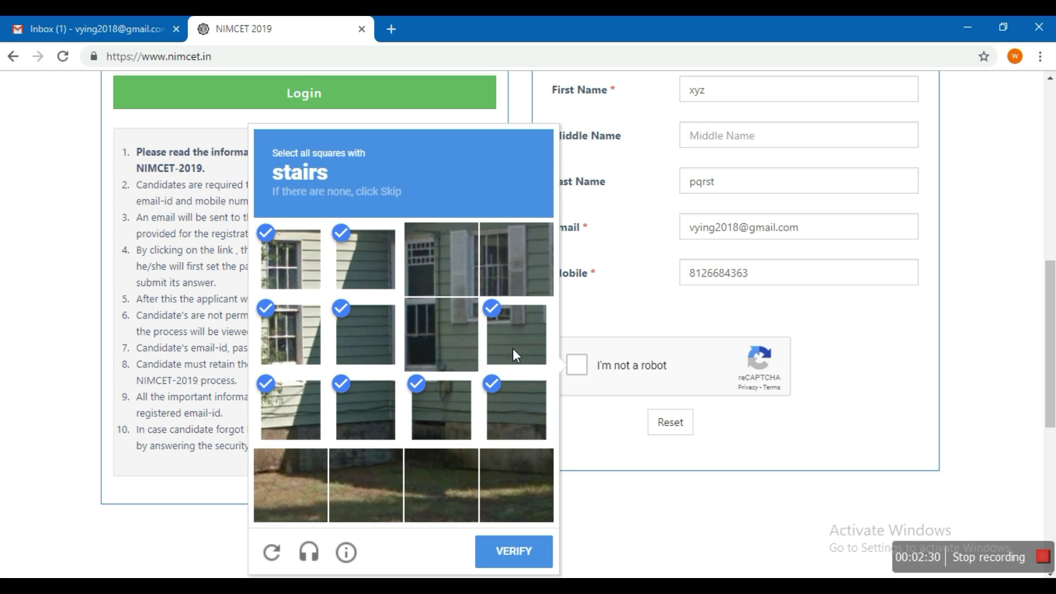
pyautogui.click(454, 341)
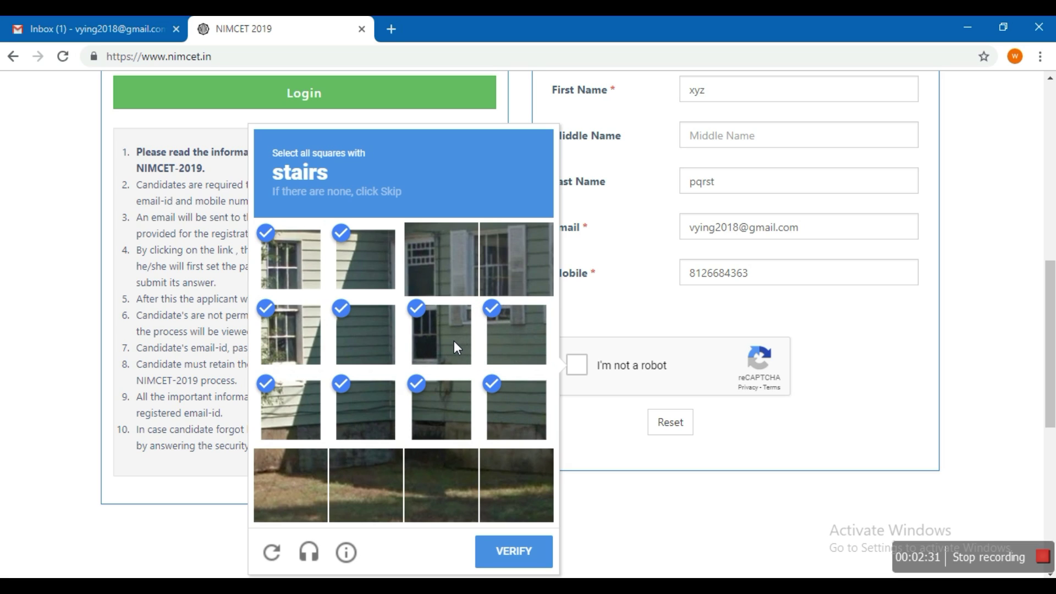
pyautogui.click(533, 283)
pyautogui.click(451, 270)
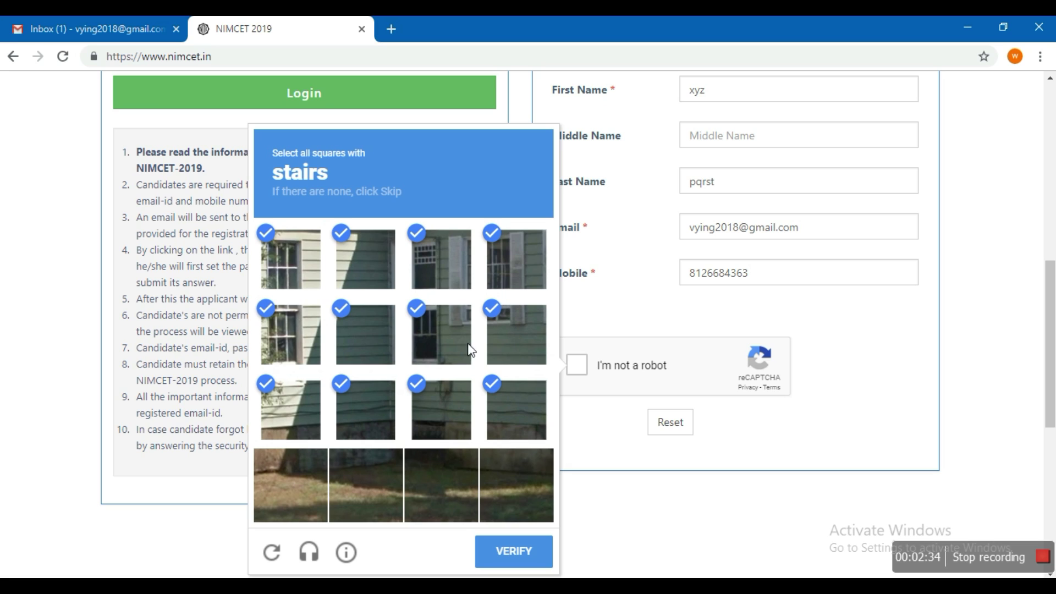
pyautogui.click(507, 559)
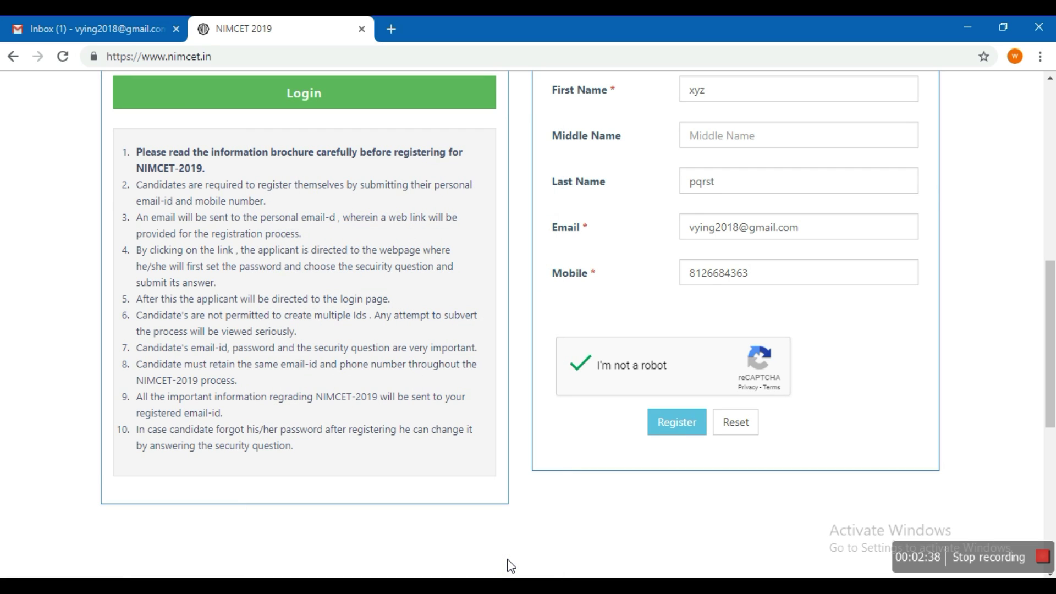
pyautogui.click(676, 424)
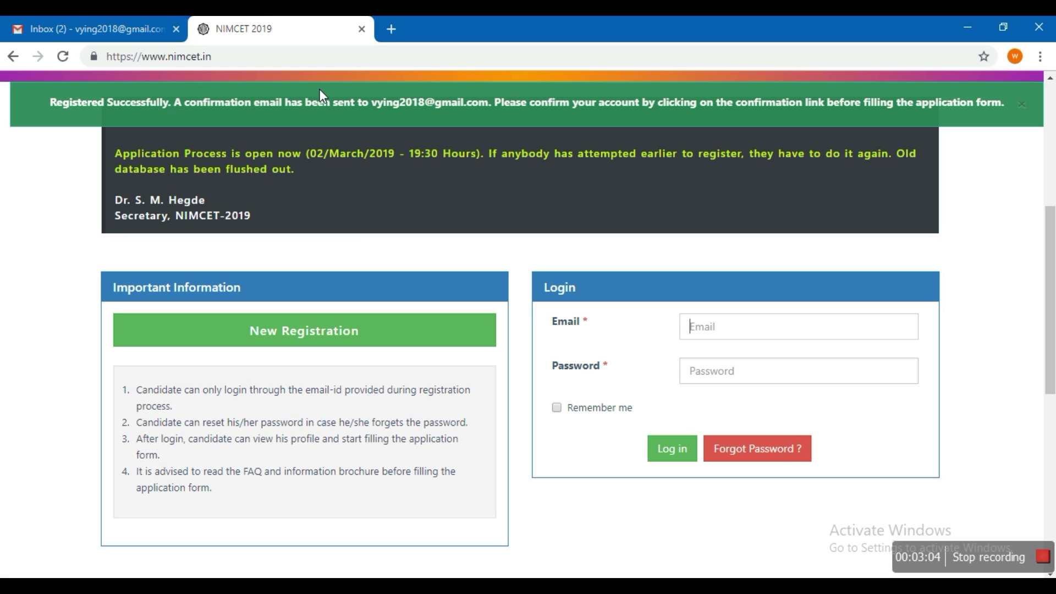
# Switch to the Gmail inbox to find the NIMCET confirmation e-mail
pyautogui.click(121, 26)
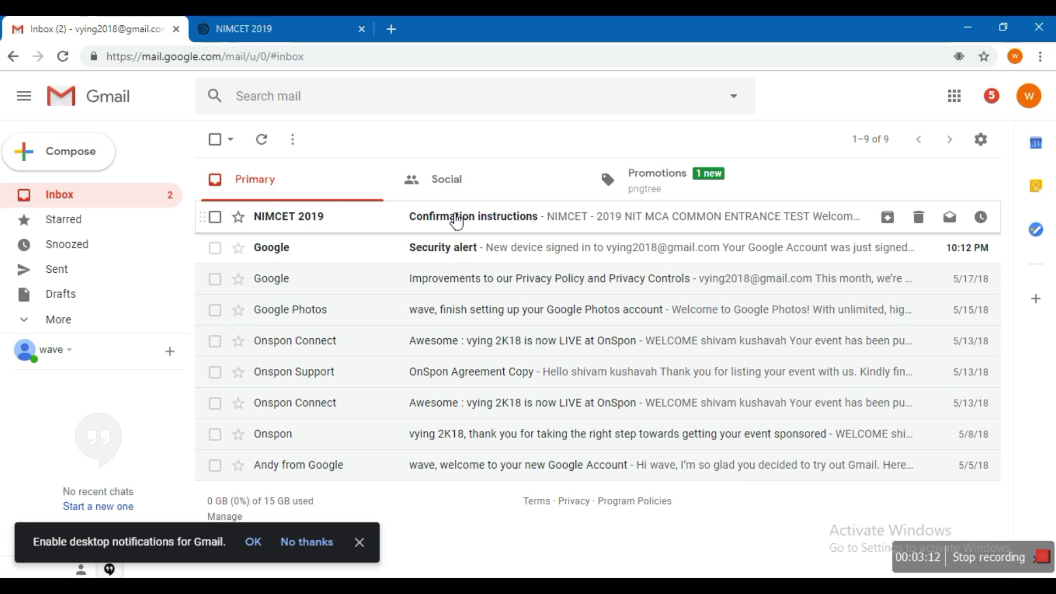
# Open the NIMCET 2019 Confirmation instructions e-mail and follow its account confirmation link
pyautogui.click(456, 220)
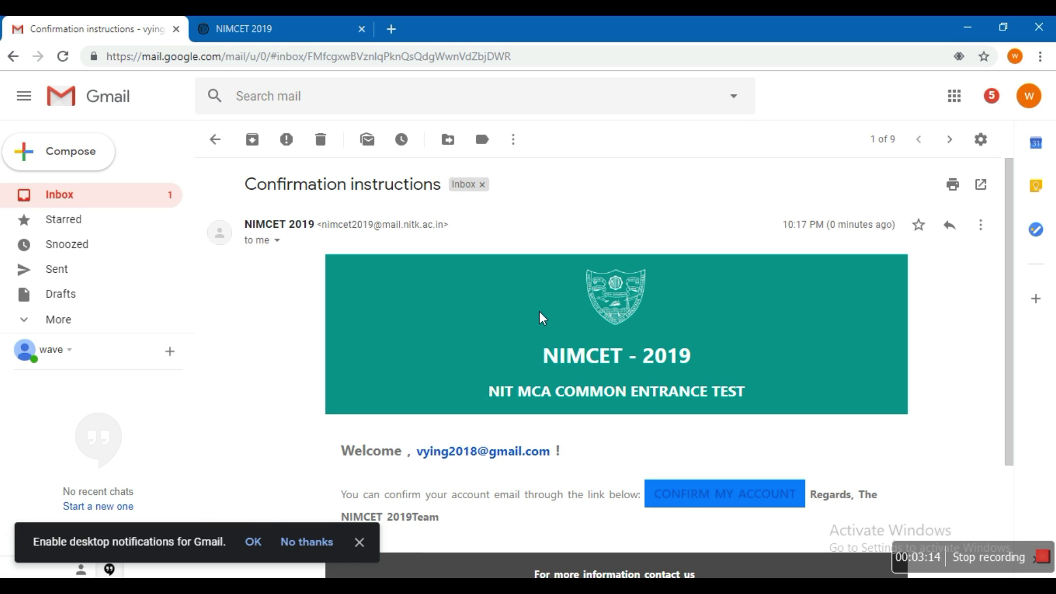
pyautogui.click(707, 494)
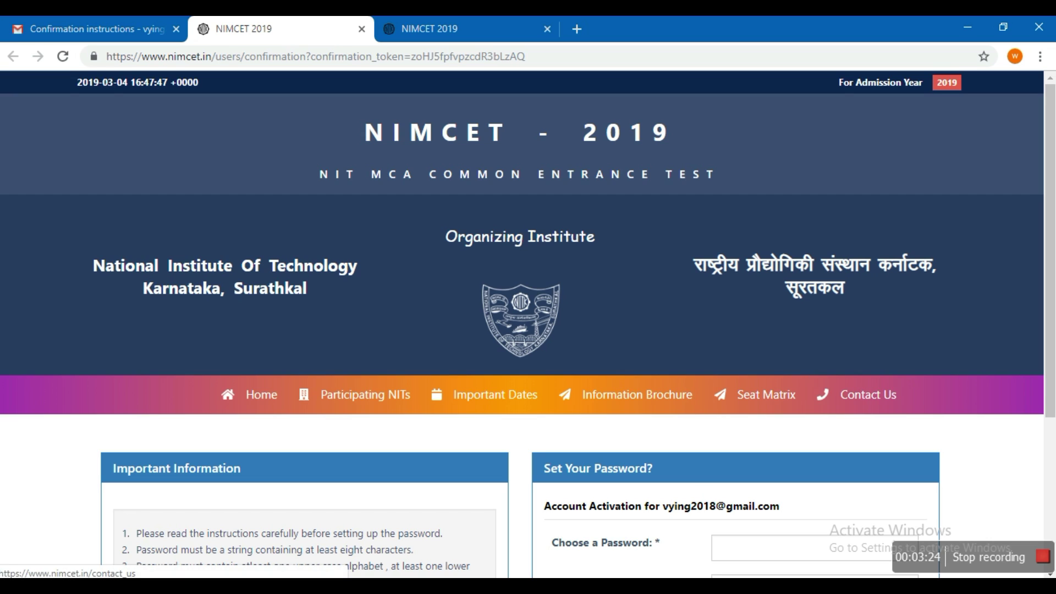
# Scroll to the Set Your Password panel and type the new account password
pyautogui.scroll(-2, 1051, 275)
pyautogui.scroll(-1, 528, 327)
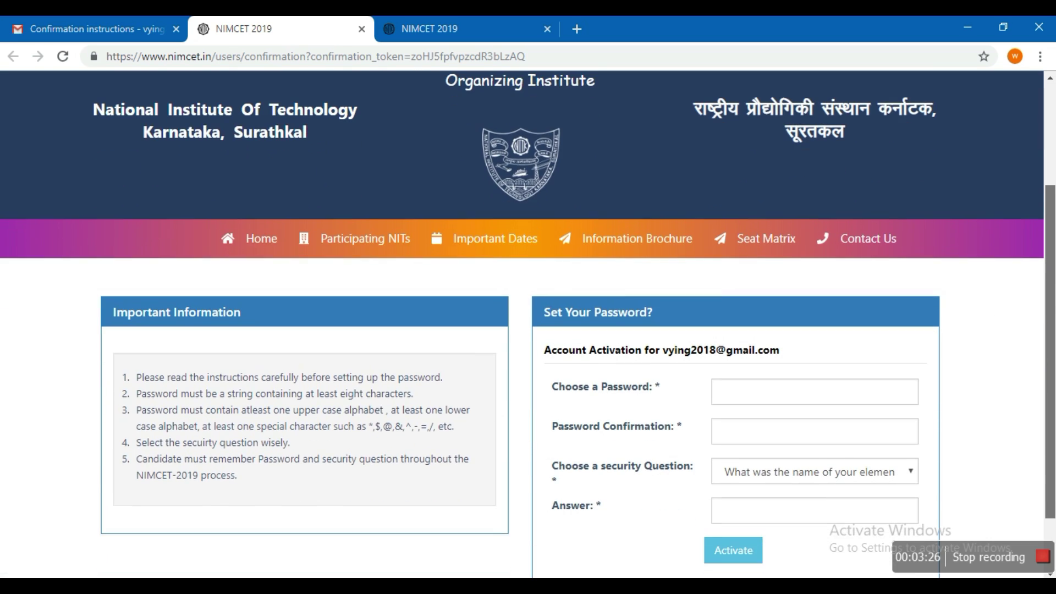
pyautogui.scroll(-1, 1047, 357)
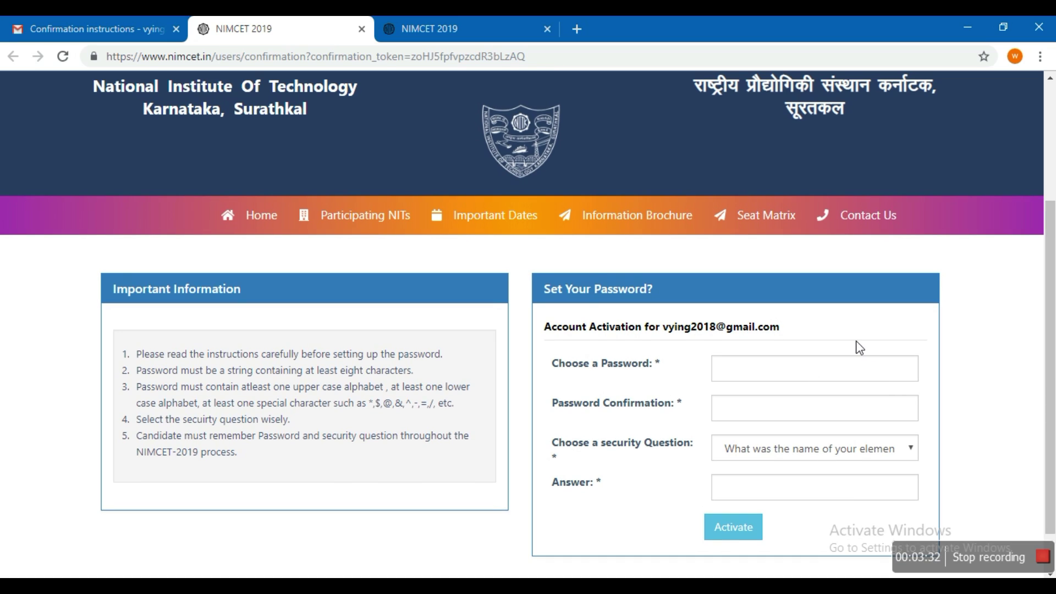
pyautogui.click(825, 374)
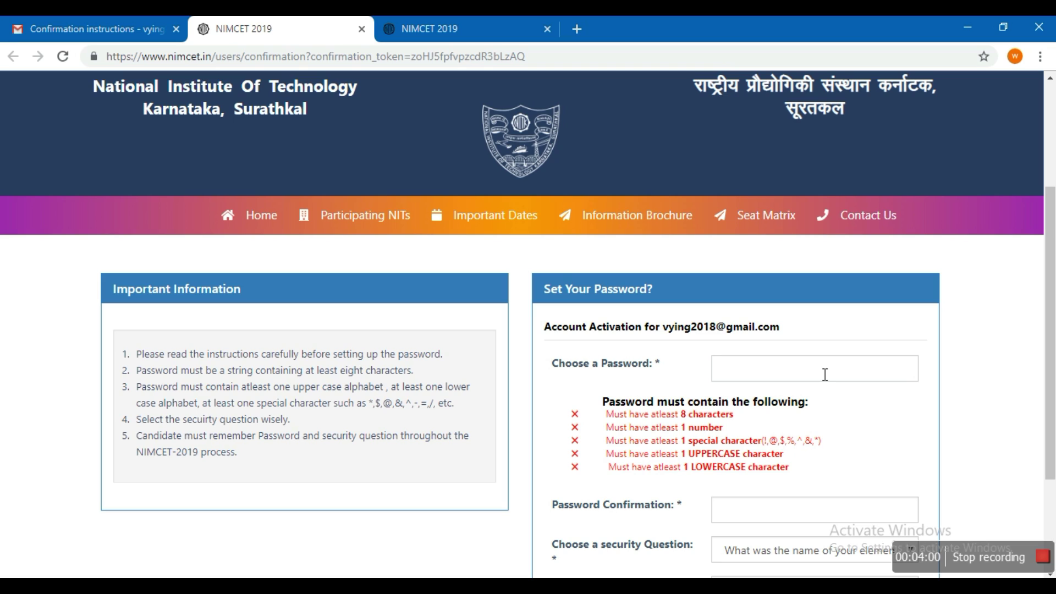
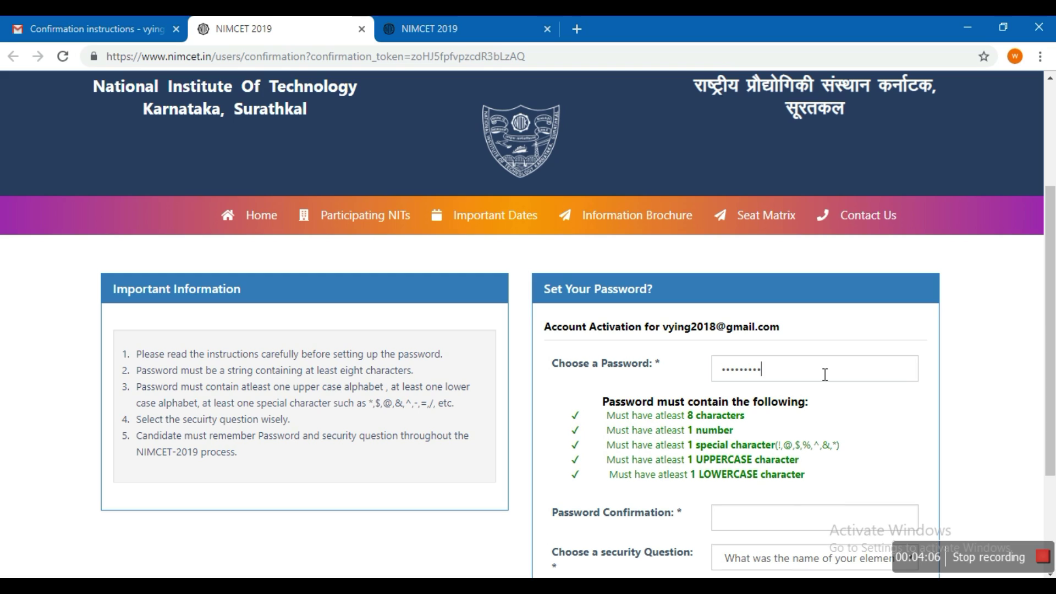
pyautogui.click(807, 529)
pyautogui.write('•••')
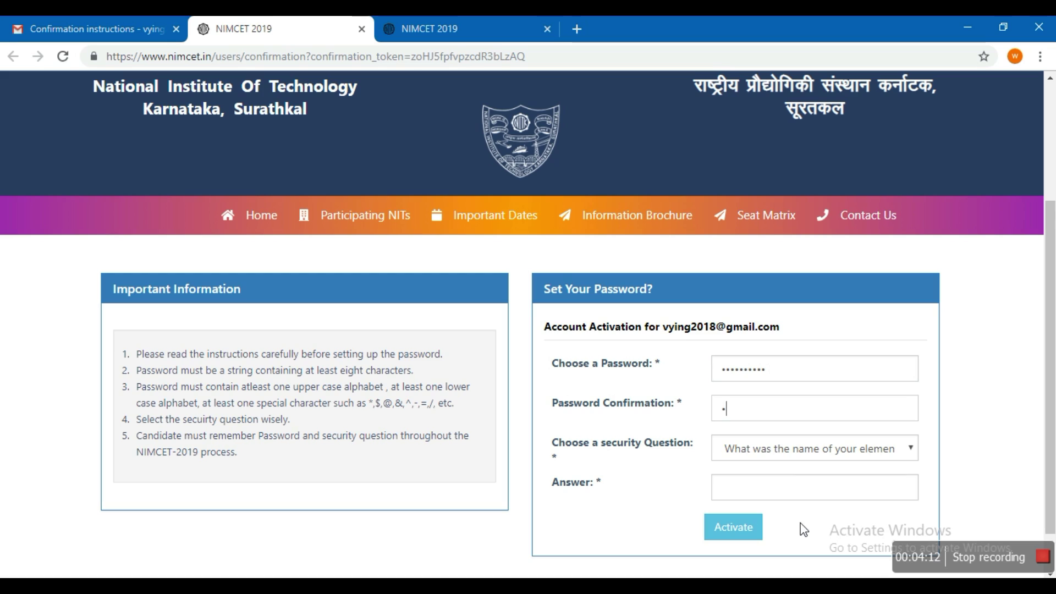
pyautogui.write('•••••••')
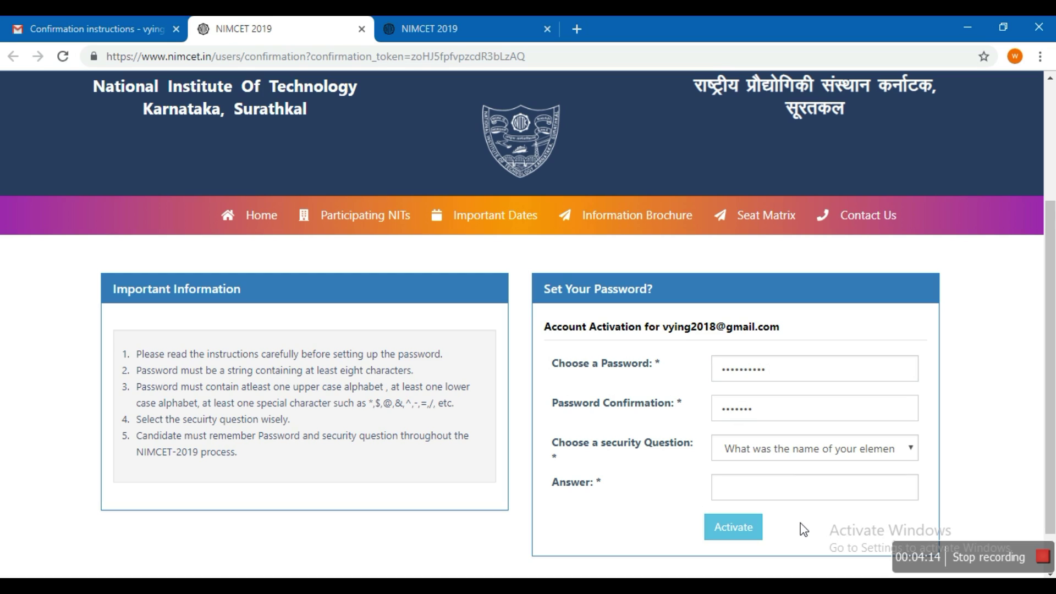
pyautogui.write('•')
pyautogui.click(820, 450)
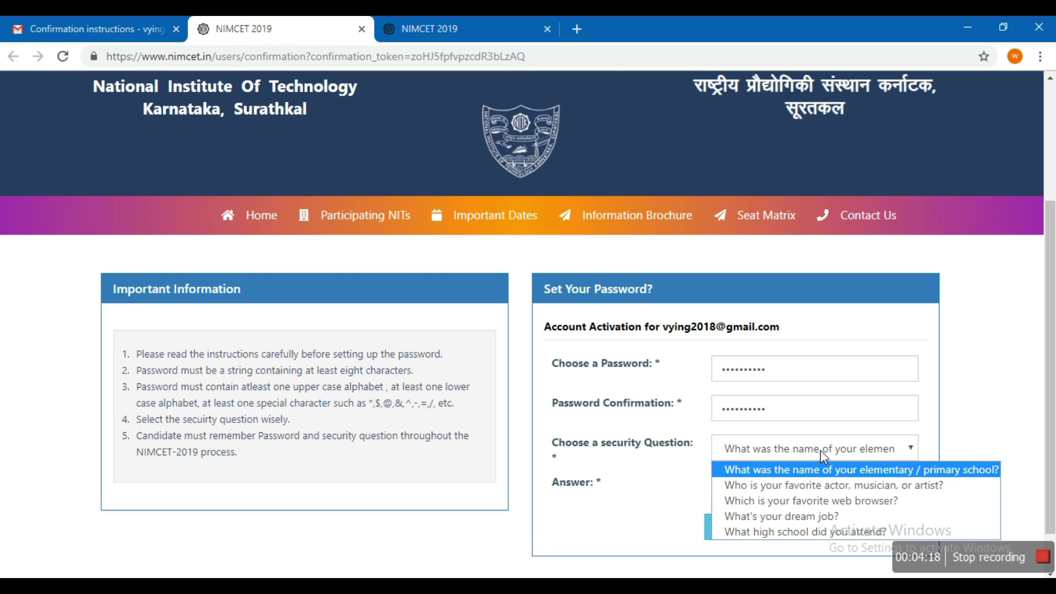
pyautogui.click(833, 501)
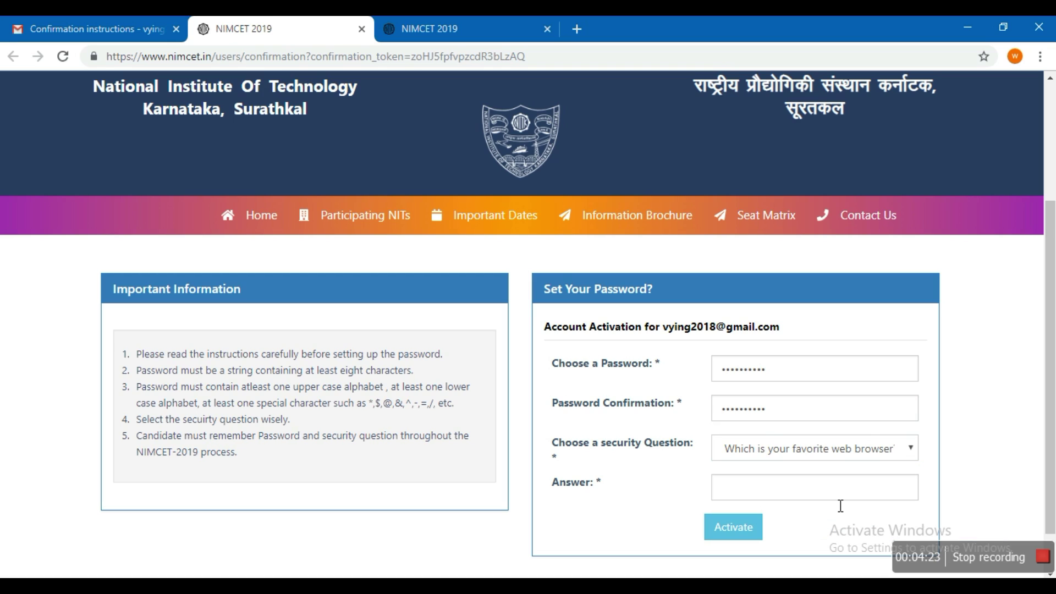
pyautogui.click(784, 497)
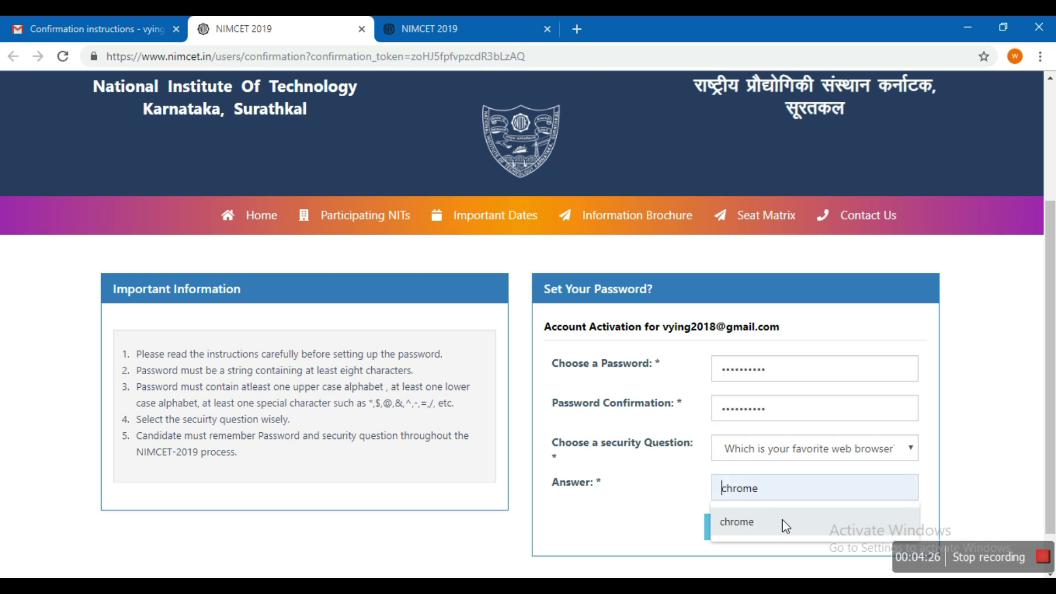
pyautogui.click(782, 520)
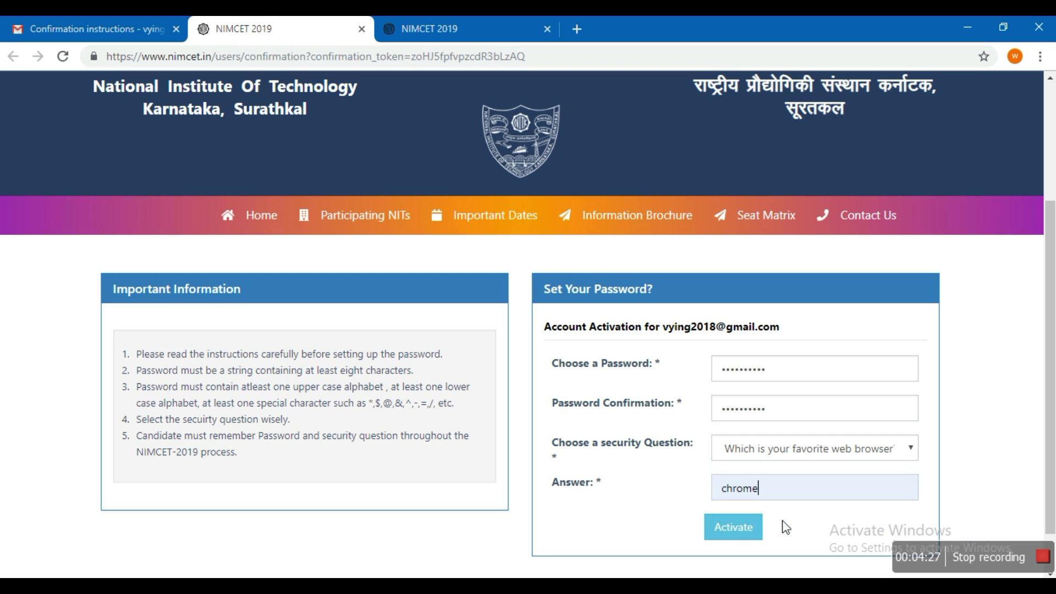
# Activate the account and log in with the registered e-mail and password
pyautogui.click(753, 529)
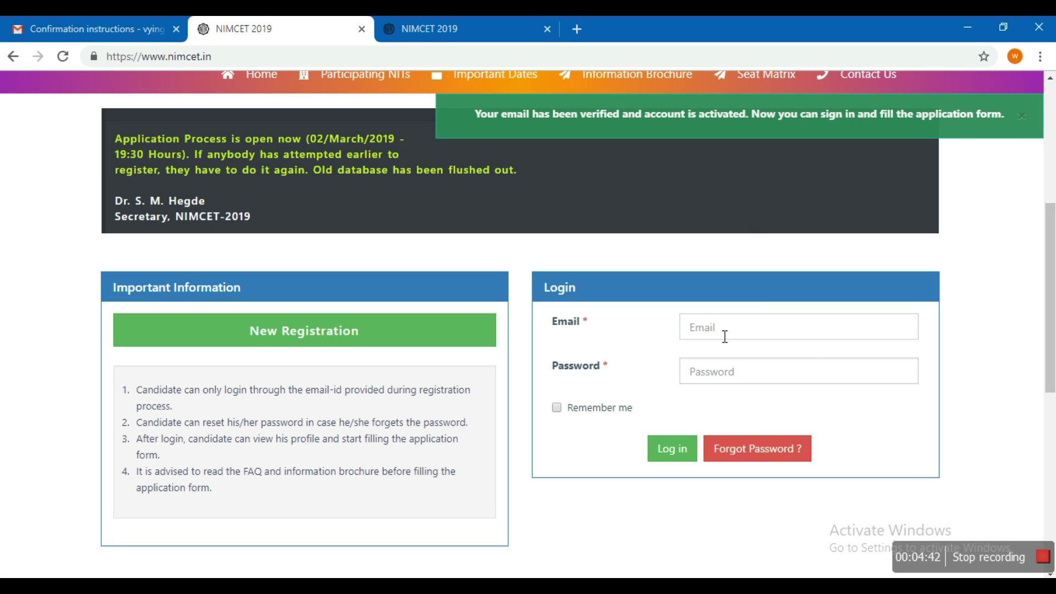
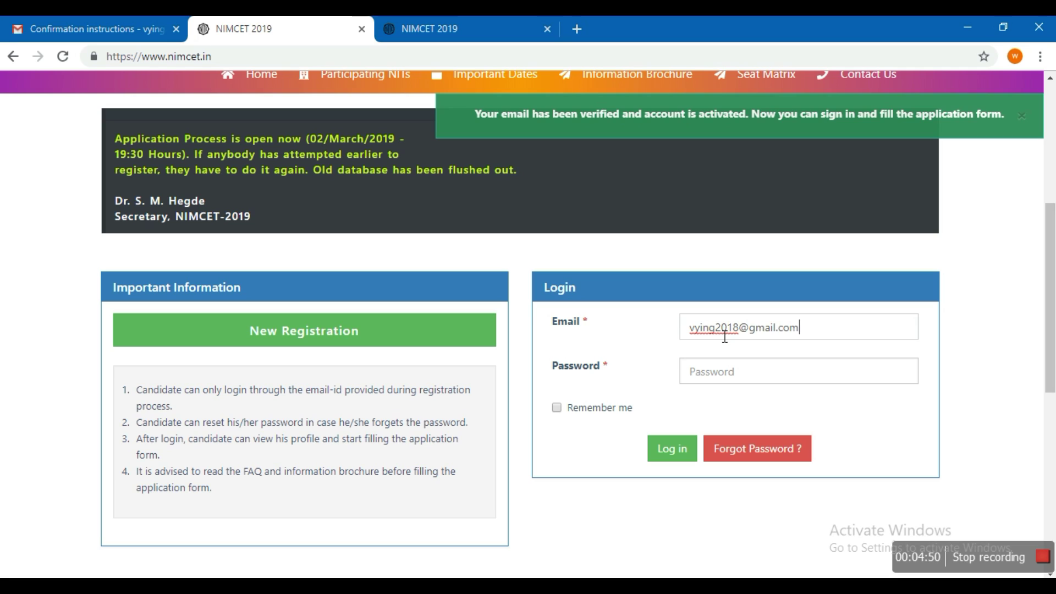
pyautogui.press('Tab')
pyautogui.write('*******')
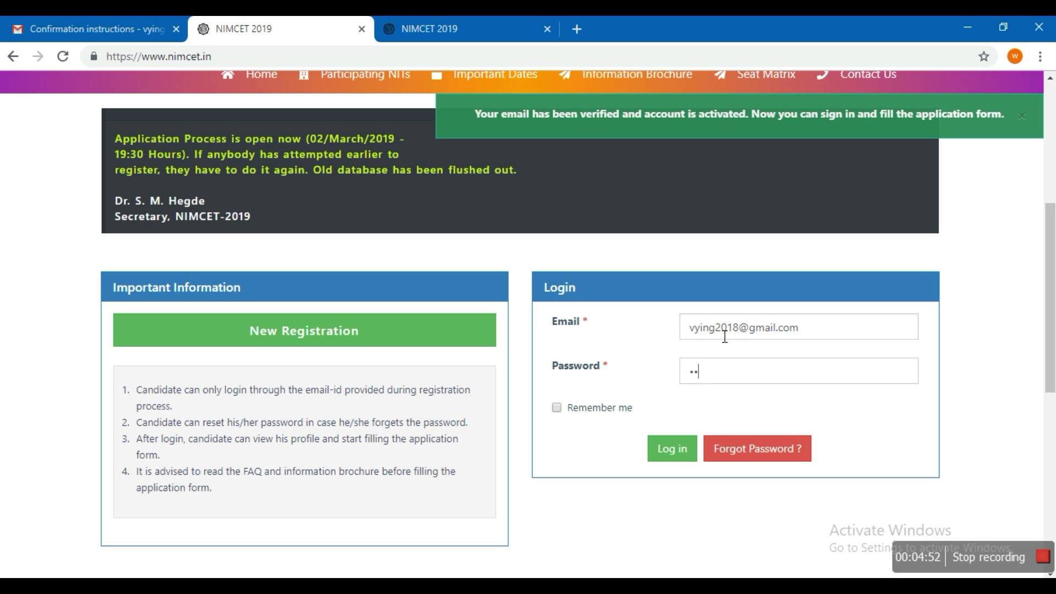
pyautogui.write('***')
pyautogui.click(683, 444)
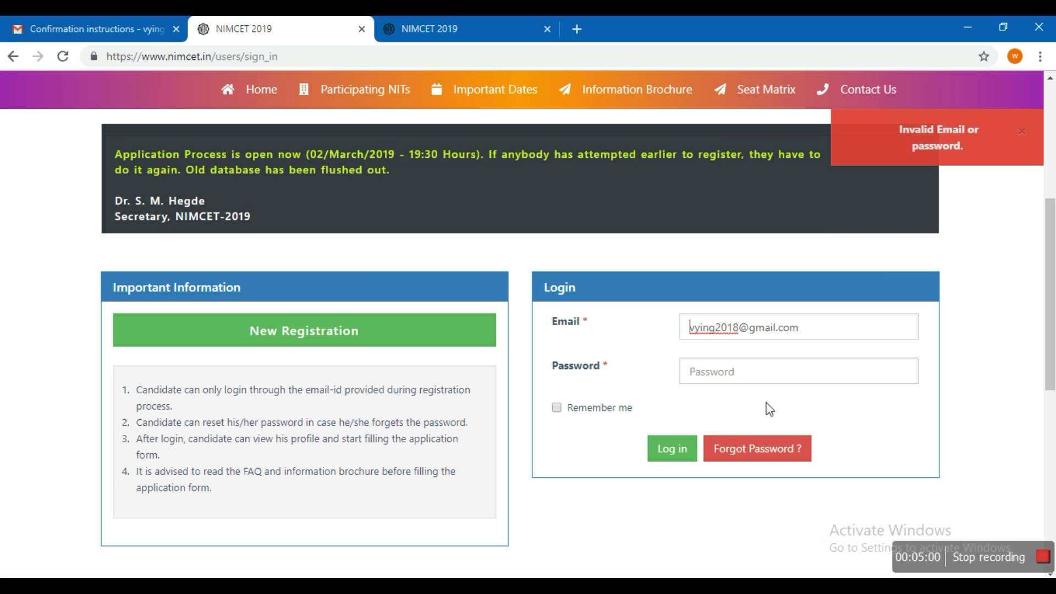
# Retype the password after the invalid login error and sign in again
pyautogui.click(748, 372)
pyautogui.write('*******')
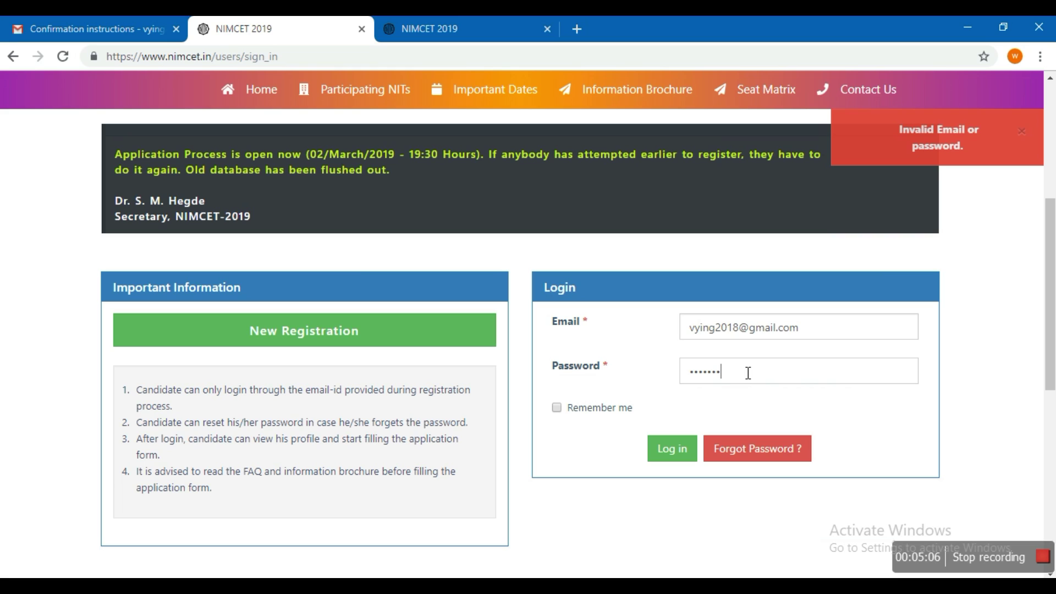
pyautogui.write('***')
pyautogui.click(680, 442)
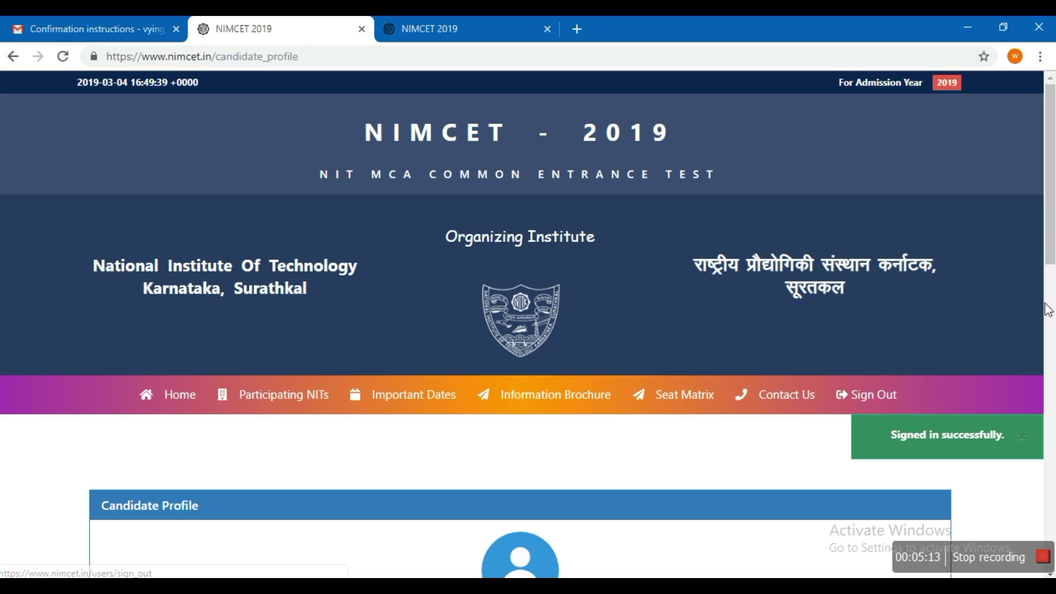
# Open the Application Form from the dashboard and go to the Father's Name field
pyautogui.moveTo(1052, 231); pyautogui.dragTo(1052, 421)
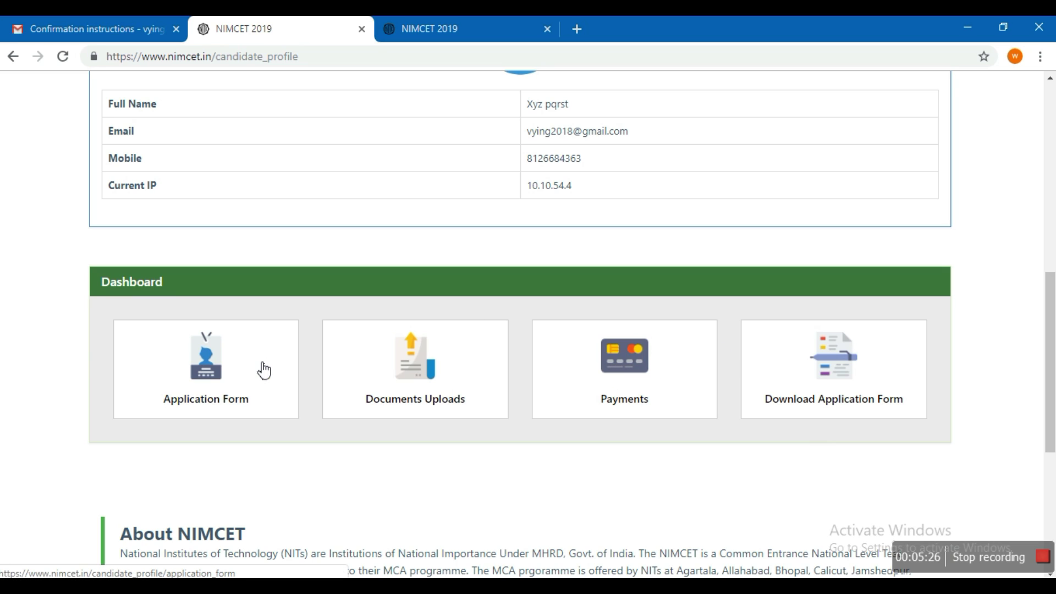
pyautogui.click(212, 368)
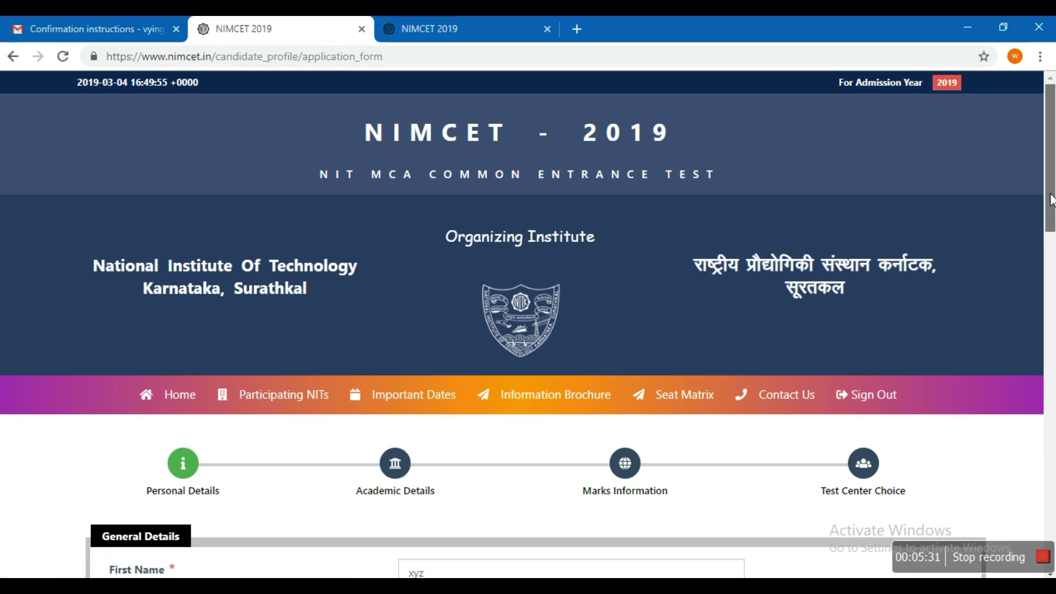
pyautogui.scroll(-3, 1050, 248)
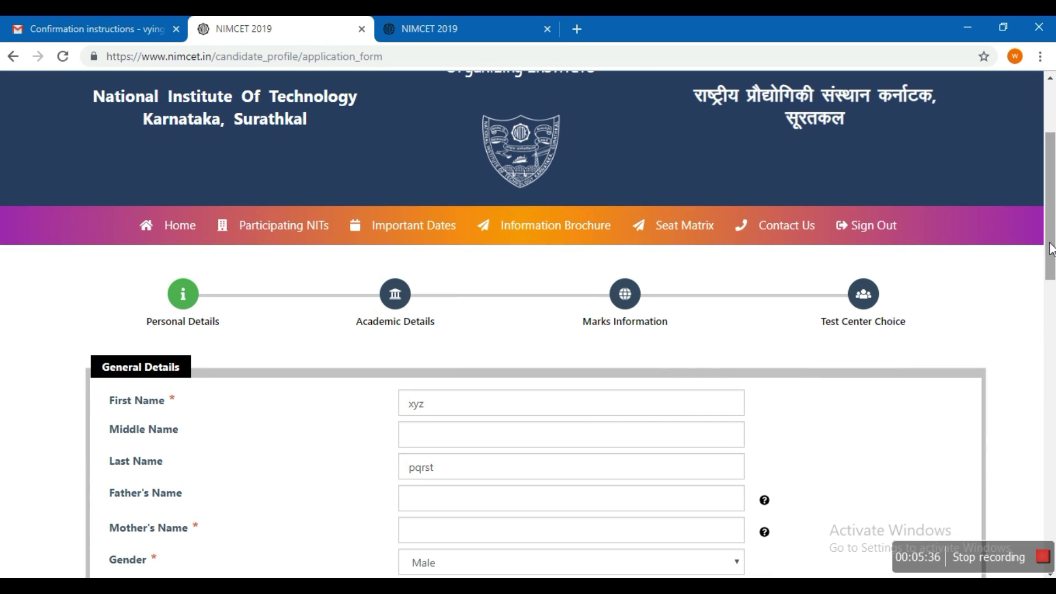
pyautogui.moveTo(1050, 247); pyautogui.dragTo(1050, 300)
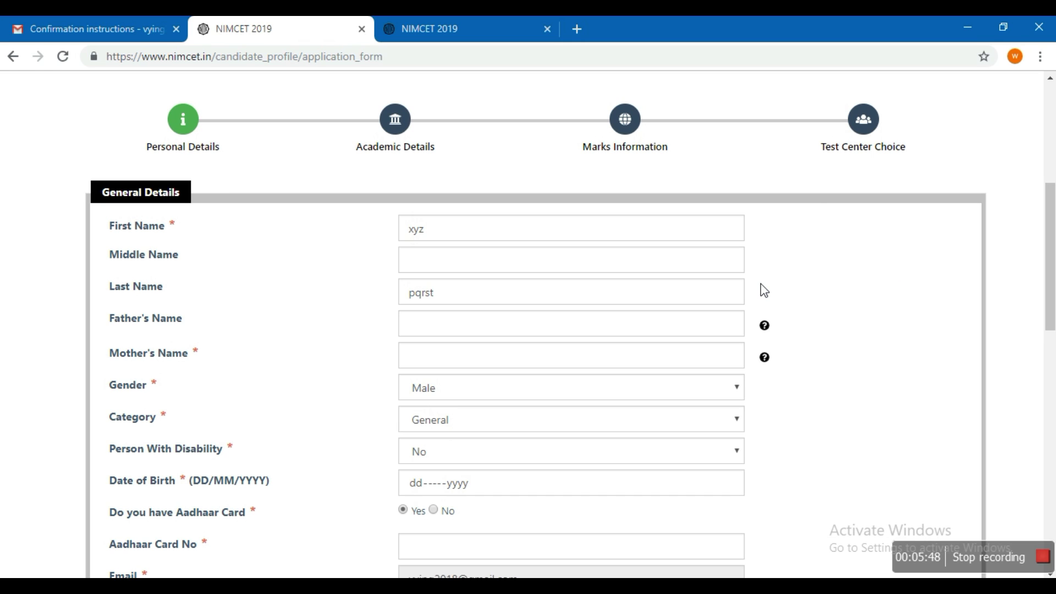
pyautogui.click(570, 337)
# Enter the father's and mother's names, then open the Category dropdown
pyautogui.write('gfh')
pyautogui.write('sdgdyt')
pyautogui.click(668, 426)
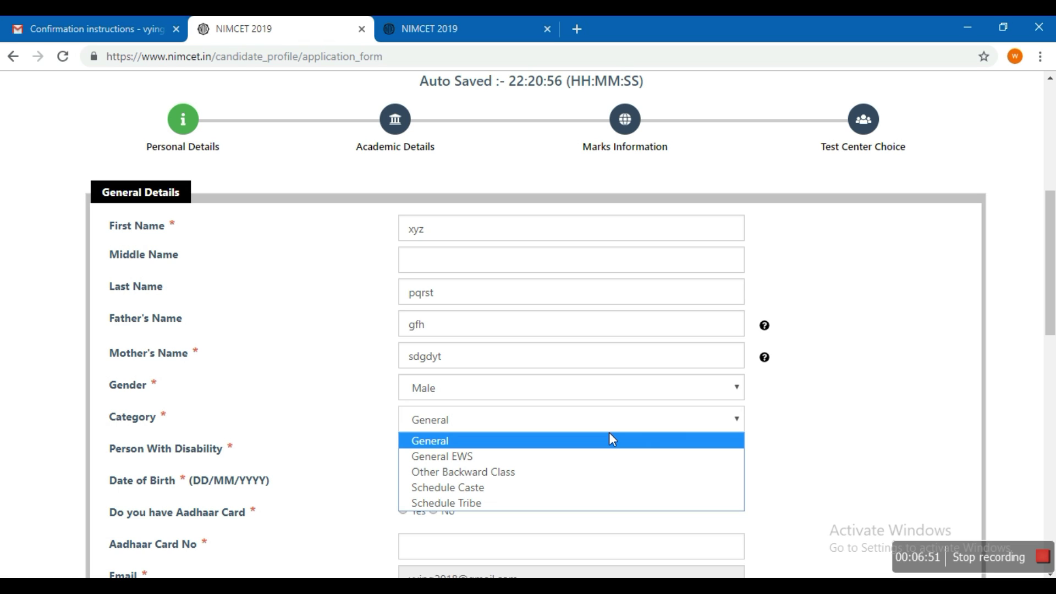
# Keep General as the category and set the date of birth to 16 March 2000
pyautogui.click(609, 433)
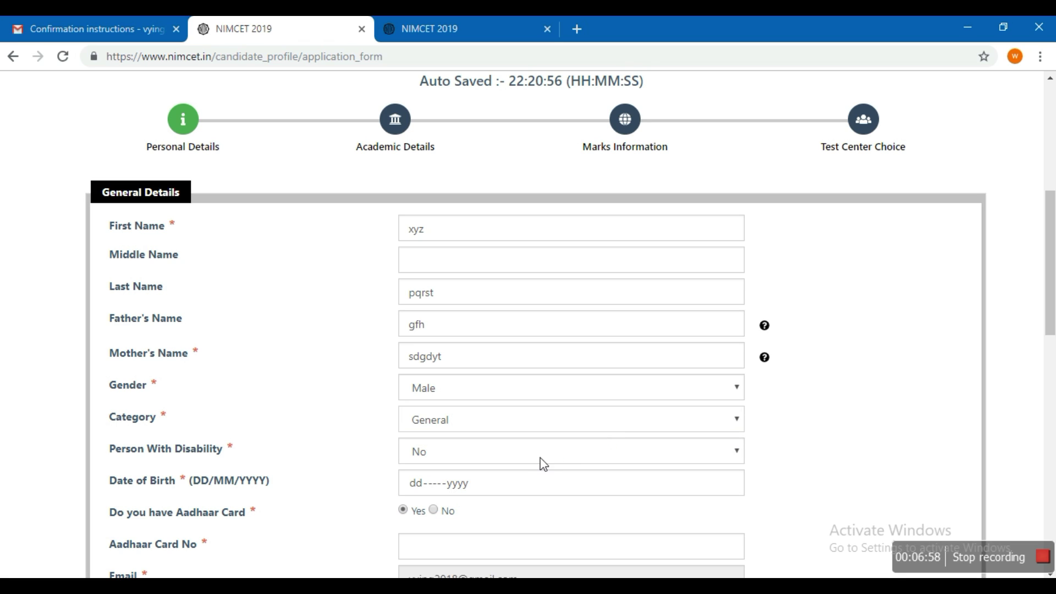
pyautogui.click(727, 484)
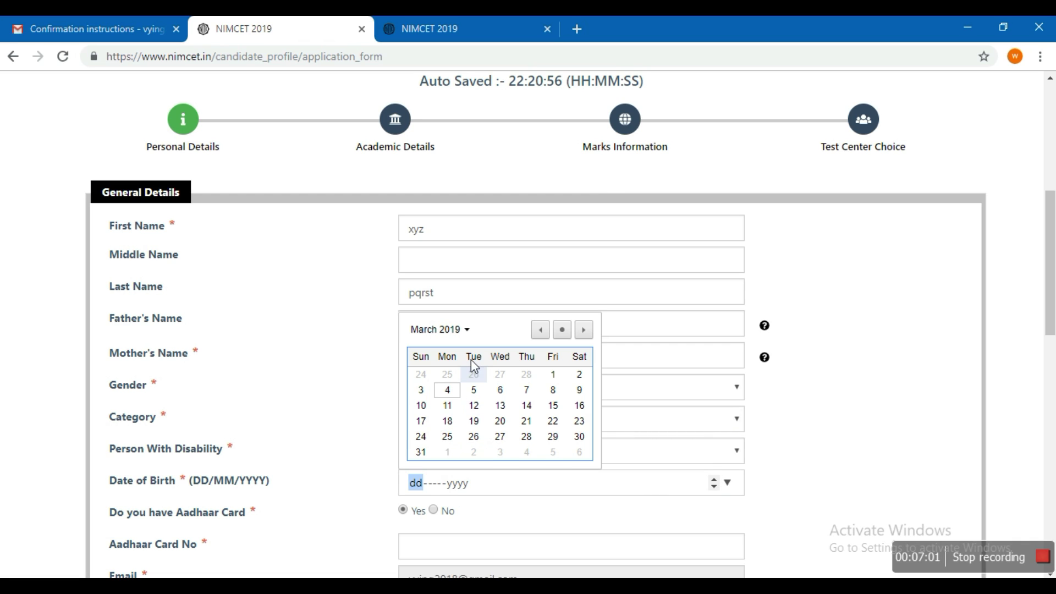
pyautogui.click(466, 330)
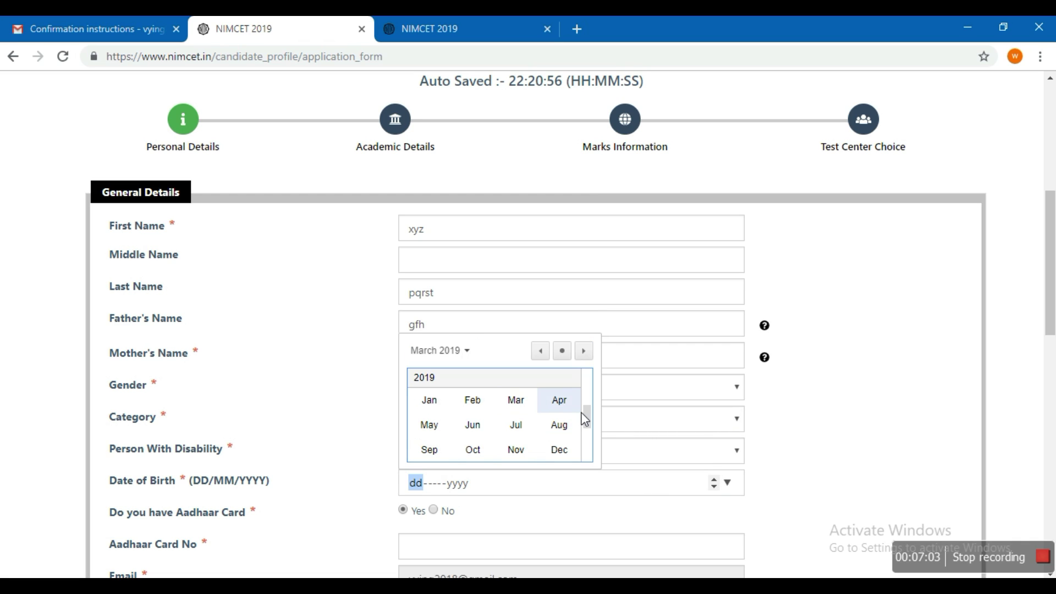
pyautogui.scroll(1, 586, 411)
pyautogui.scroll(5, 585, 409)
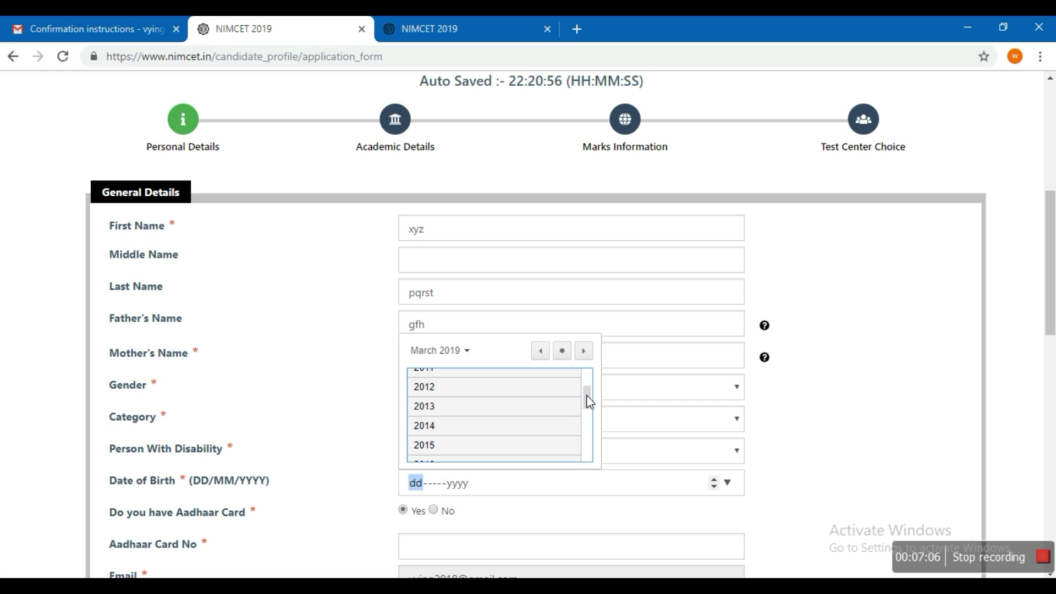
pyautogui.scroll(2, 587, 398)
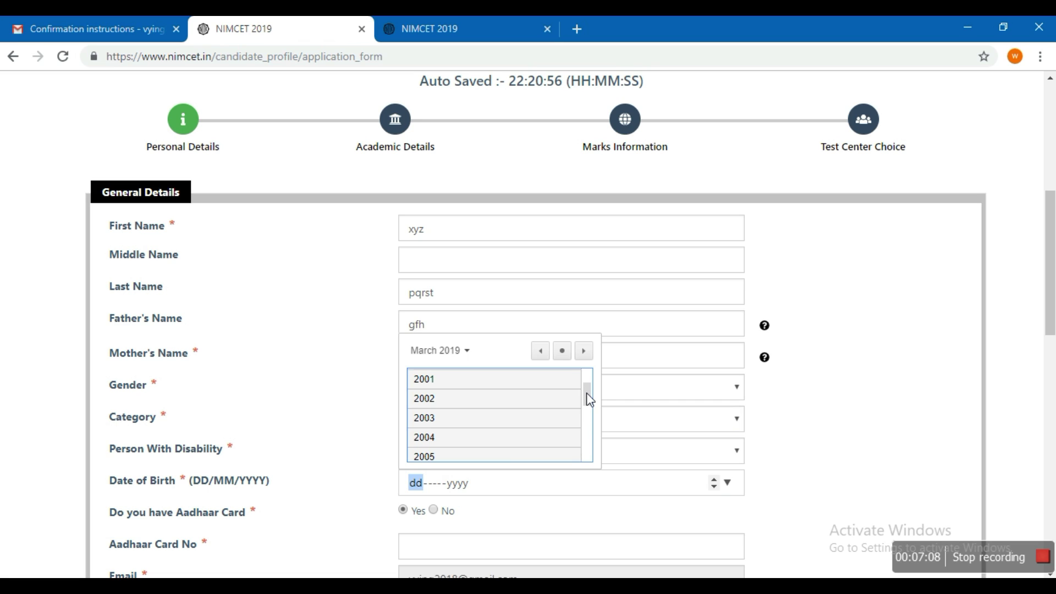
pyautogui.click(511, 377)
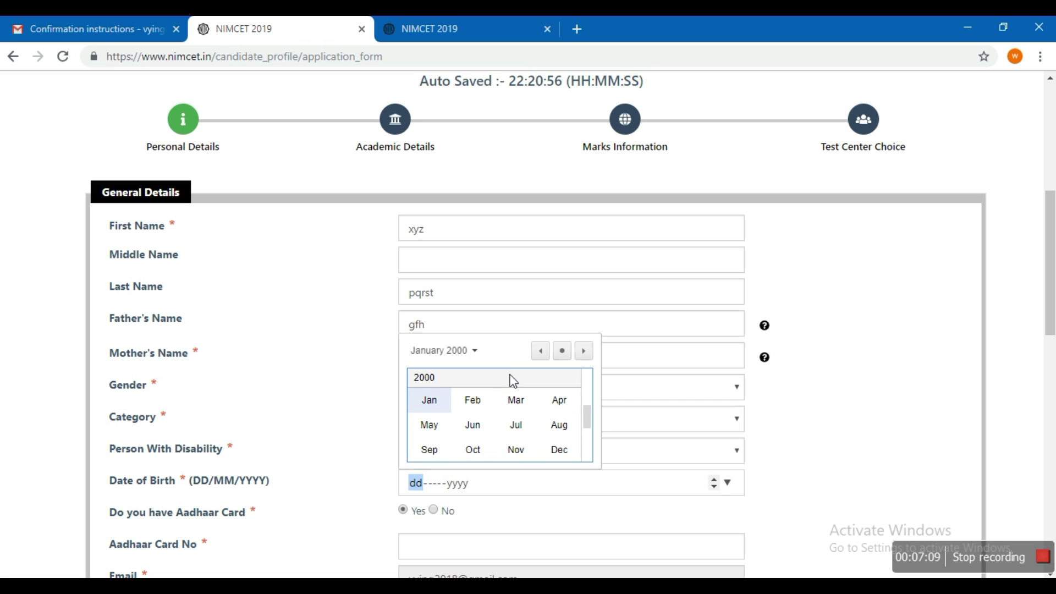
pyautogui.click(517, 404)
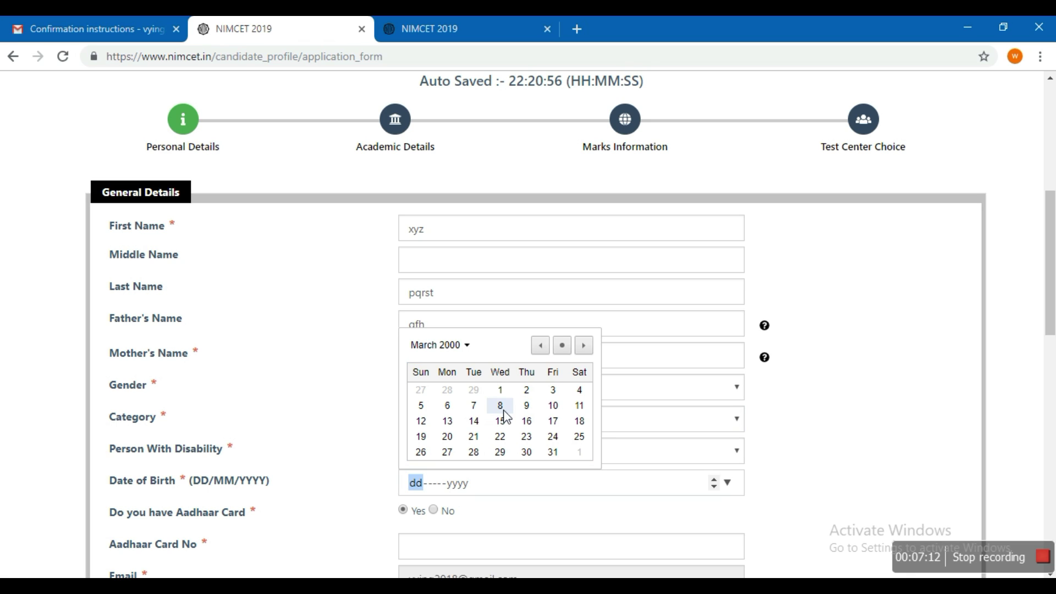
pyautogui.click(530, 422)
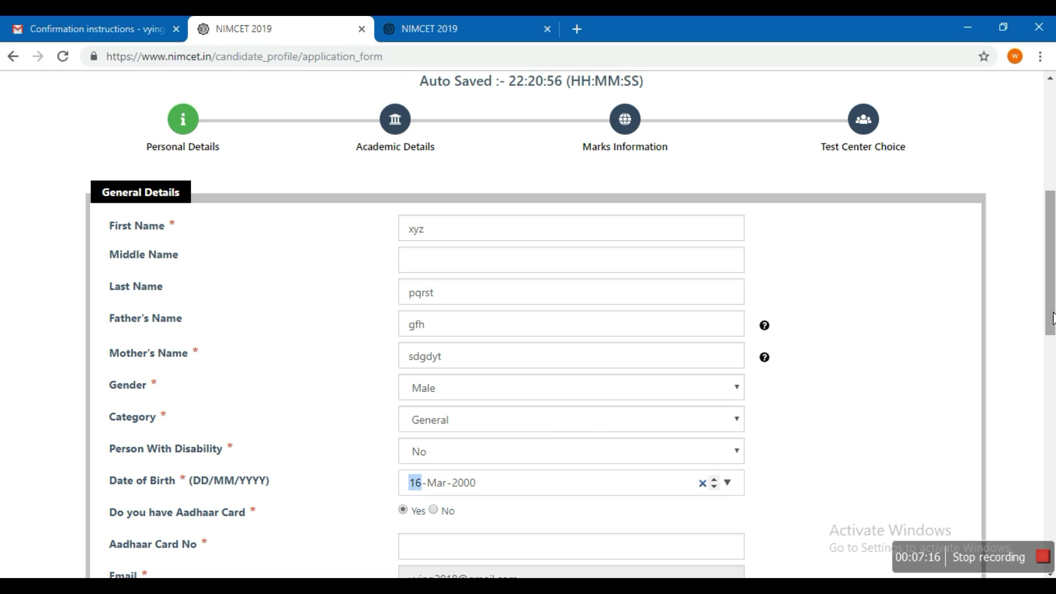
# Enter the applicant's 12-digit Aadhaar card number
pyautogui.moveTo(1052, 312); pyautogui.dragTo(1046, 380)
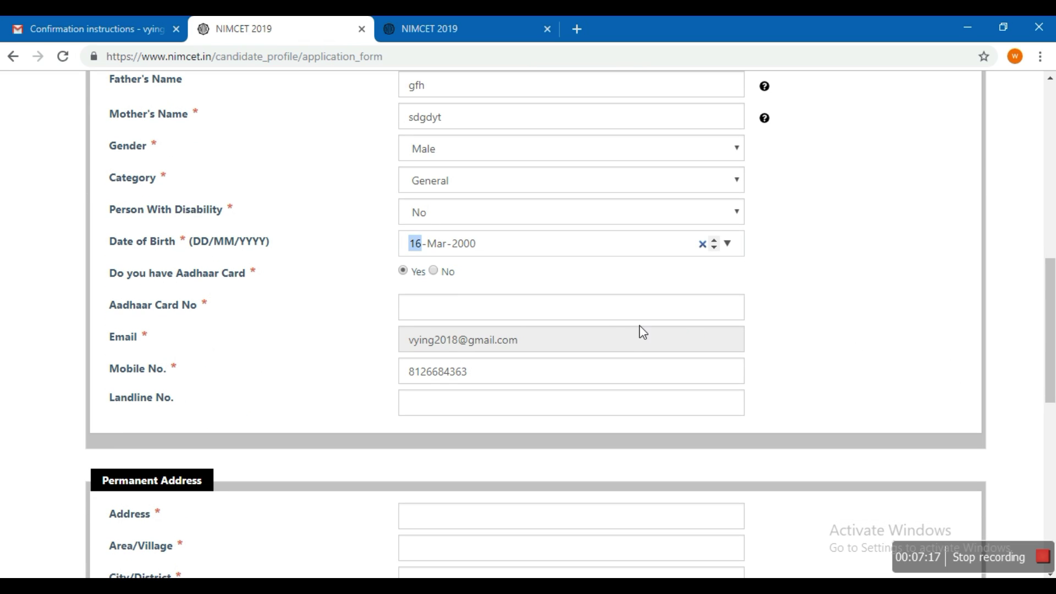
pyautogui.click(604, 319)
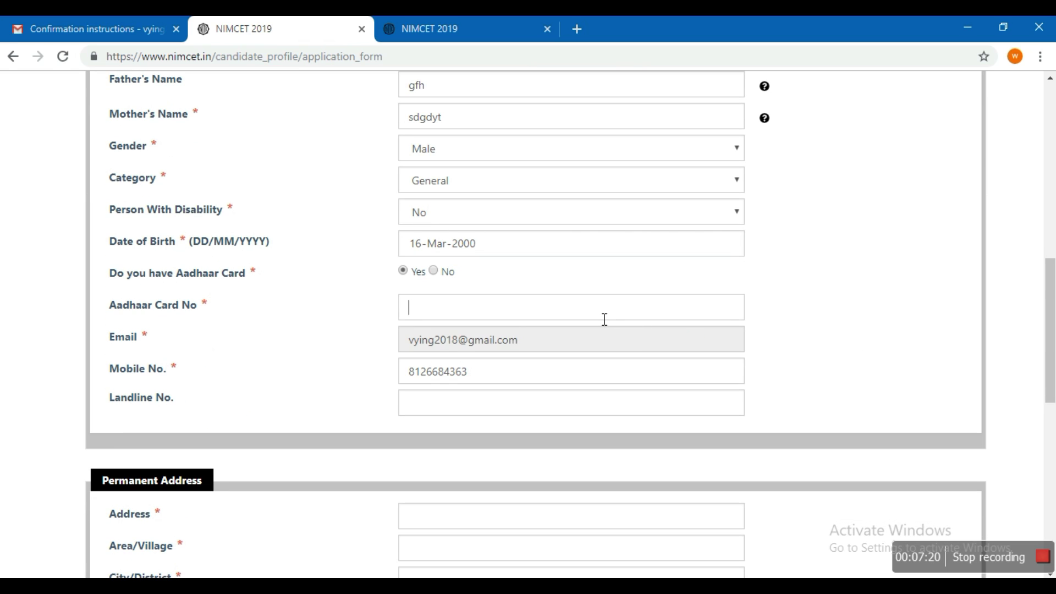
pyautogui.moveTo(1043, 308); pyautogui.dragTo(1051, 375)
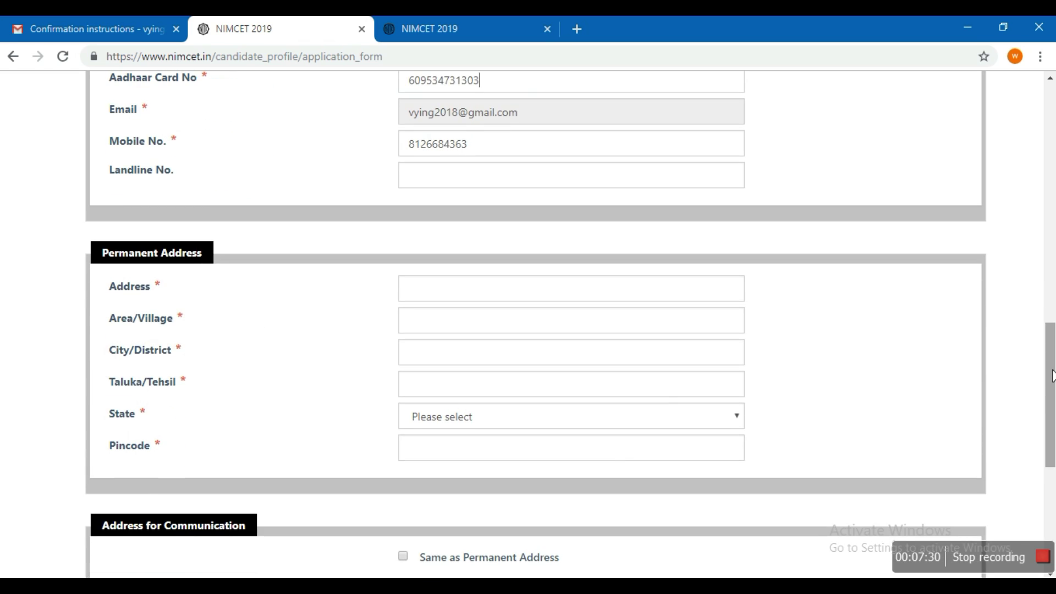
# Fill in the permanent address house number, area/village and city fields
pyautogui.click(609, 299)
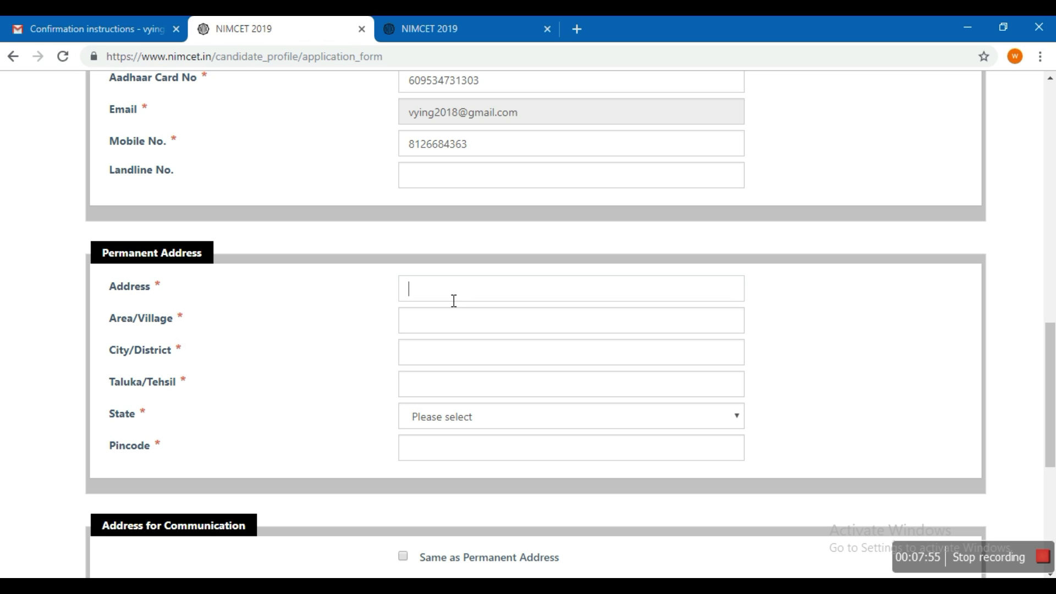
pyautogui.write('01')
pyautogui.press('Tab')
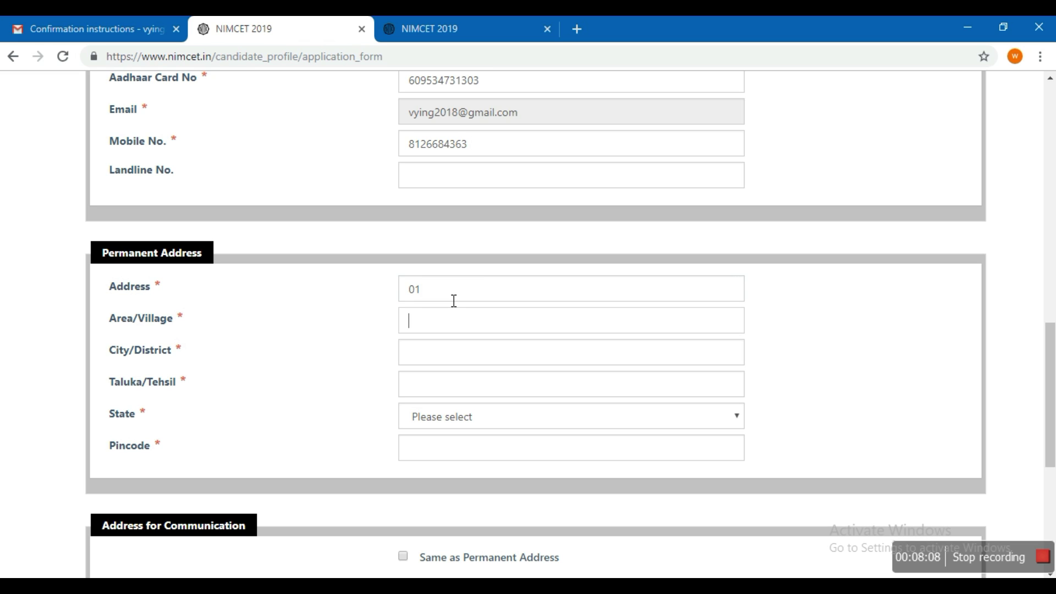
pyautogui.write('xyz')
pyautogui.press('Tab')
pyautogui.write('kanpurkanpur')
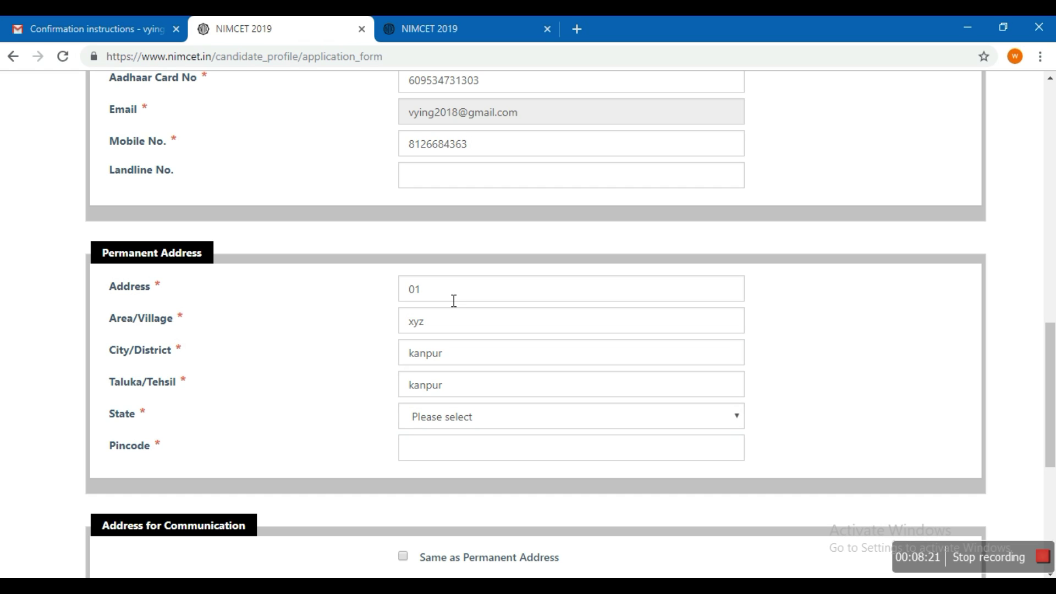
# Choose Uttar Pradesh as the state and enter the address pincode
pyautogui.click(490, 416)
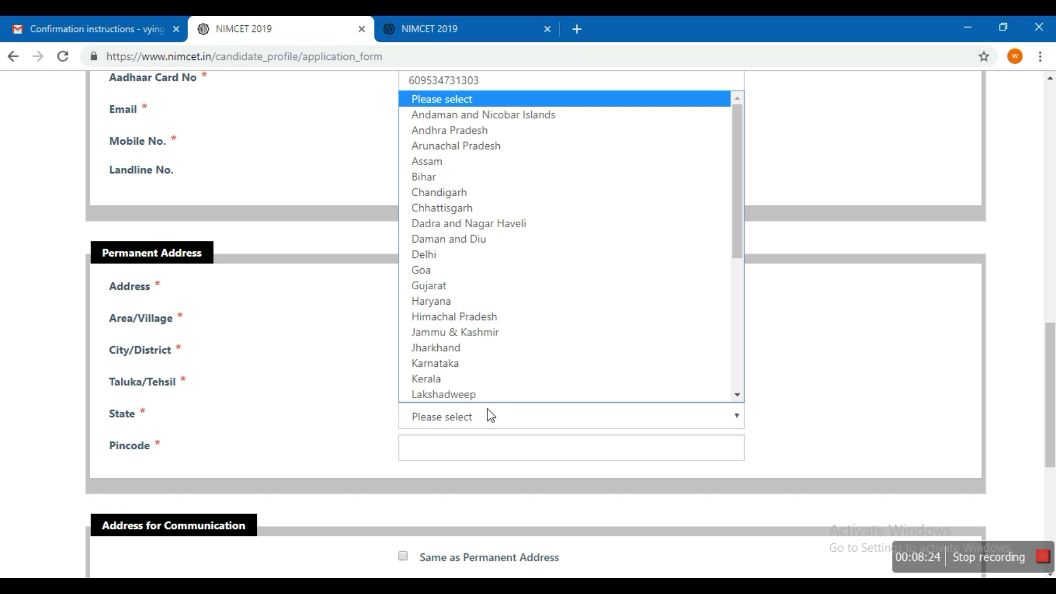
pyautogui.press('u')
pyautogui.press('Down')
pyautogui.press('Return')
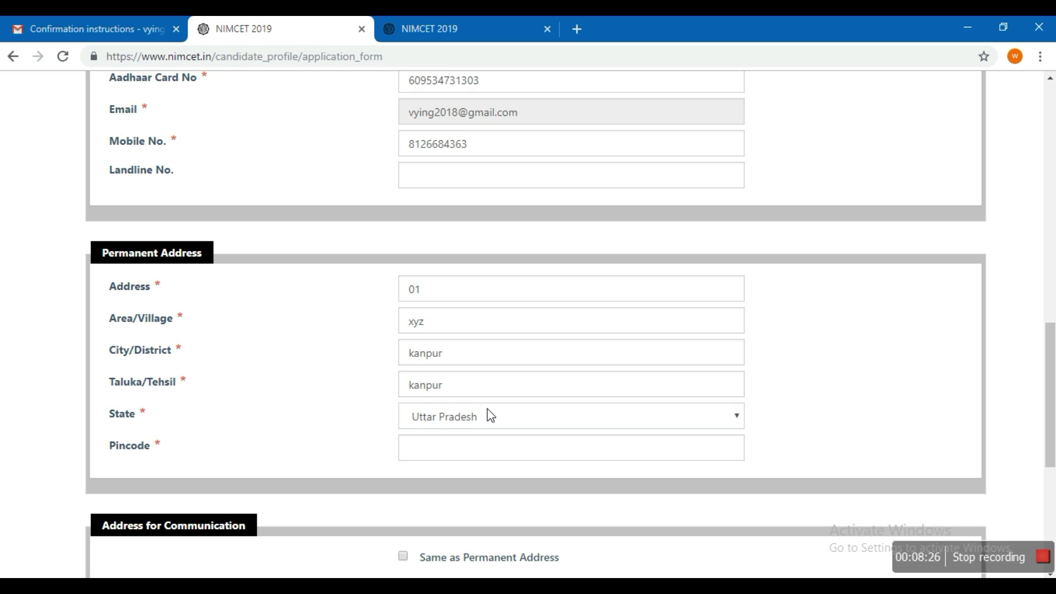
pyautogui.click(504, 449)
pyautogui.write('208004')
pyautogui.press('Tab')
pyautogui.moveTo(1050, 373); pyautogui.dragTo(1049, 431)
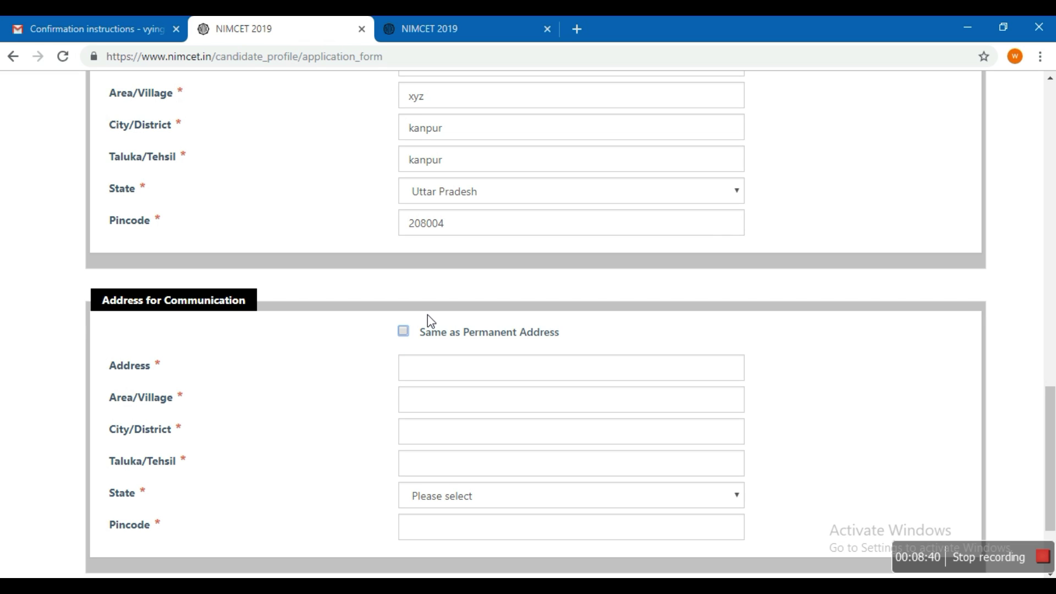
# Tick 'Same as Permanent Address' to copy the permanent address into the communication address
pyautogui.click(403, 332)
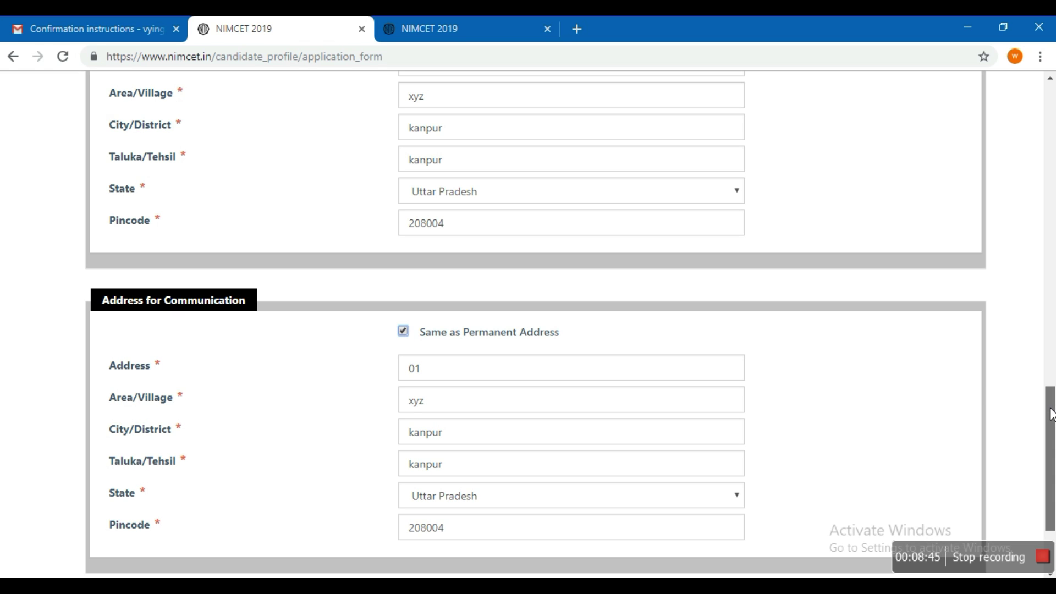
pyautogui.moveTo(1050, 413); pyautogui.dragTo(1051, 388)
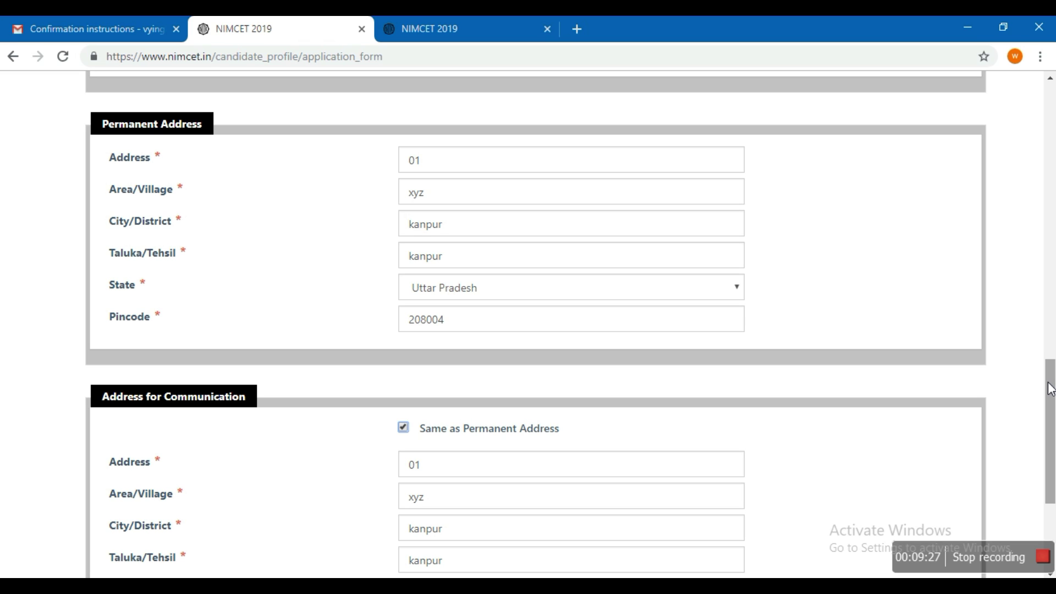
pyautogui.scroll(-4, 1050, 389)
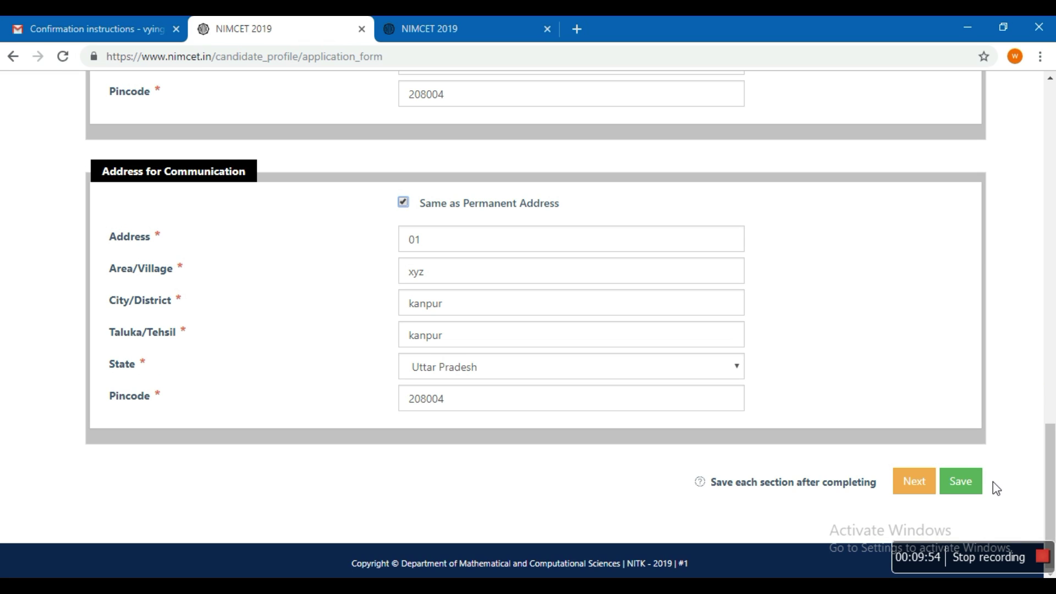
# Save the address details and advance to the academic details with the Qualifying Degree section
pyautogui.click(980, 489)
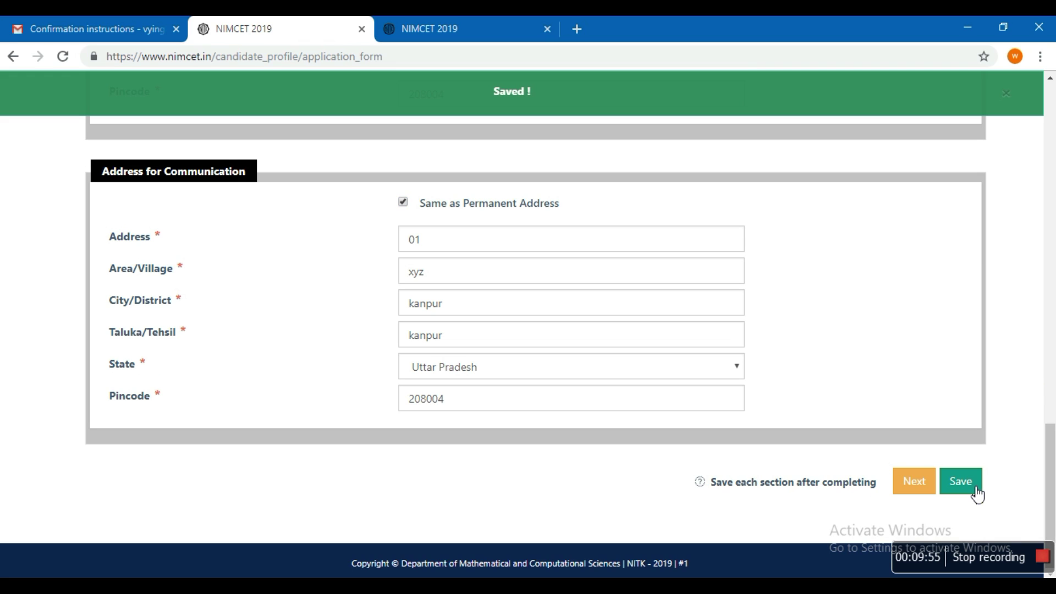
pyautogui.click(927, 491)
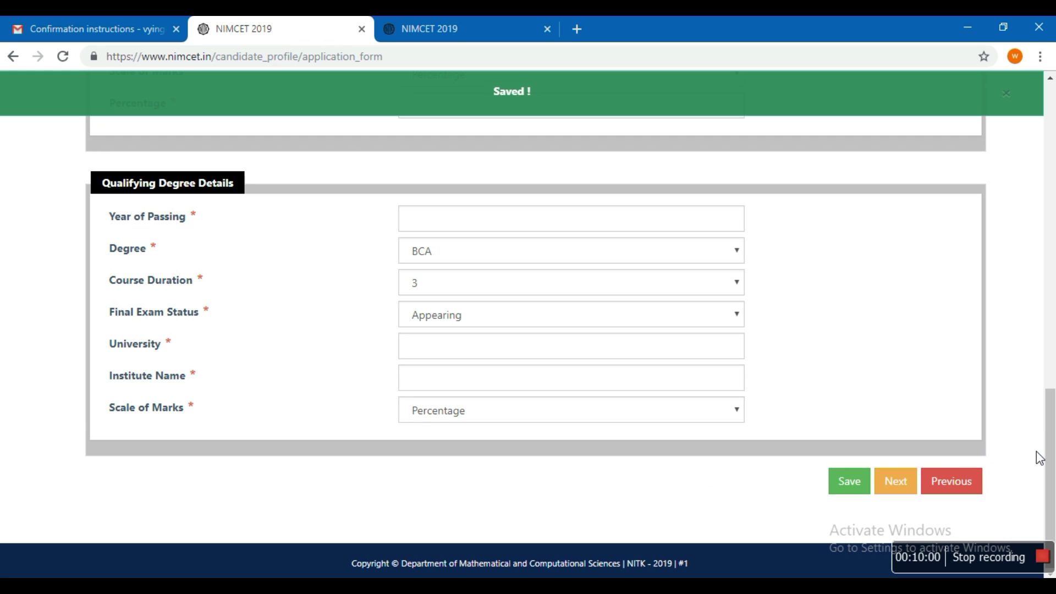
pyautogui.moveTo(1050, 462); pyautogui.dragTo(1052, 279)
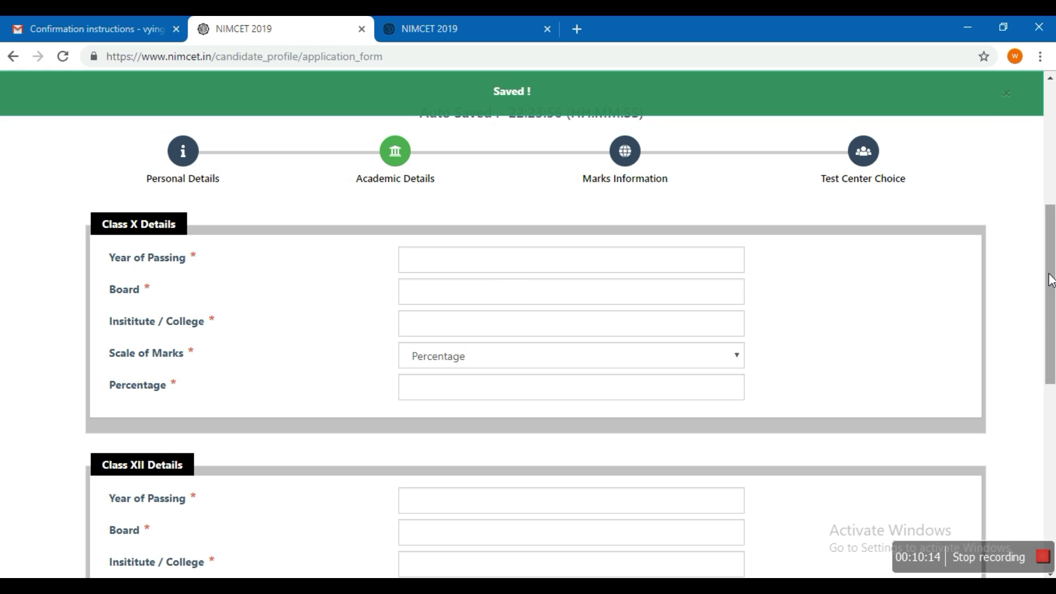
pyautogui.moveTo(1049, 279)
pyautogui.mouseDown()
pyautogui.moveTo(1049, 453)
pyautogui.moveTo(1052, 275)
pyautogui.mouseUp()
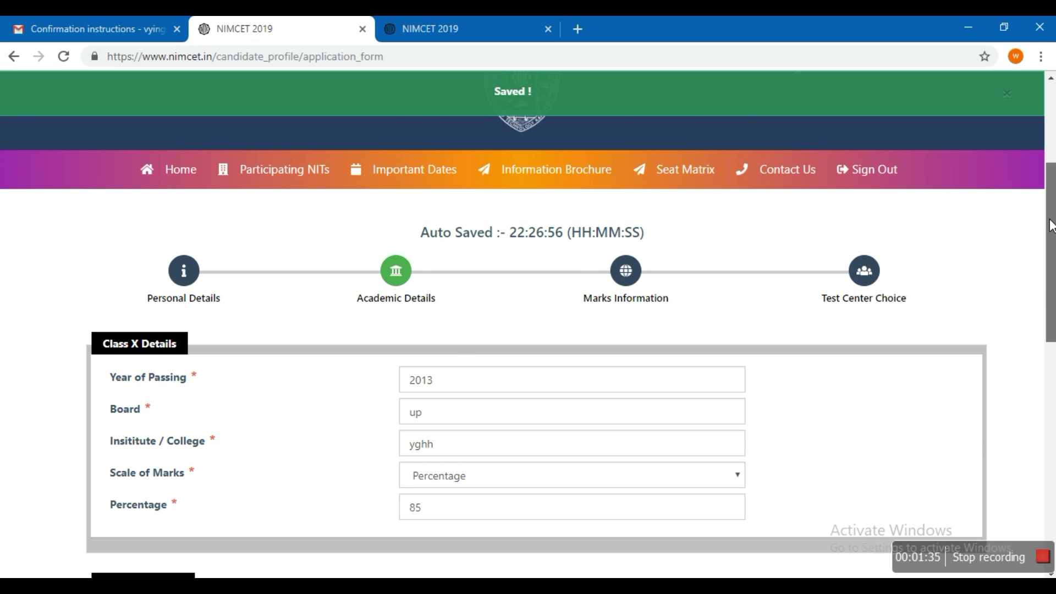
pyautogui.moveTo(1050, 225); pyautogui.dragTo(1051, 421)
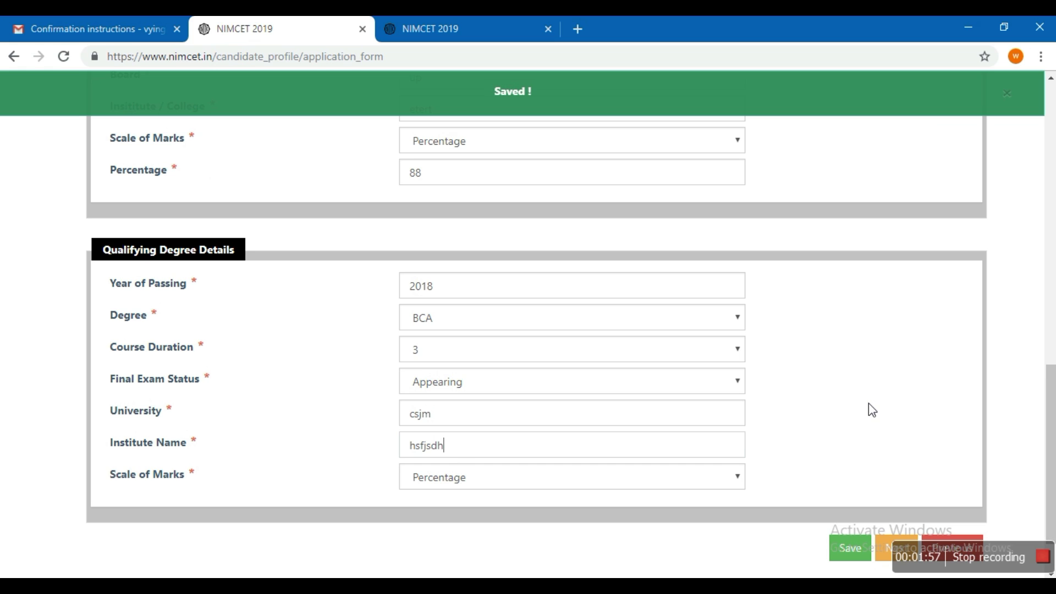
pyautogui.click(712, 379)
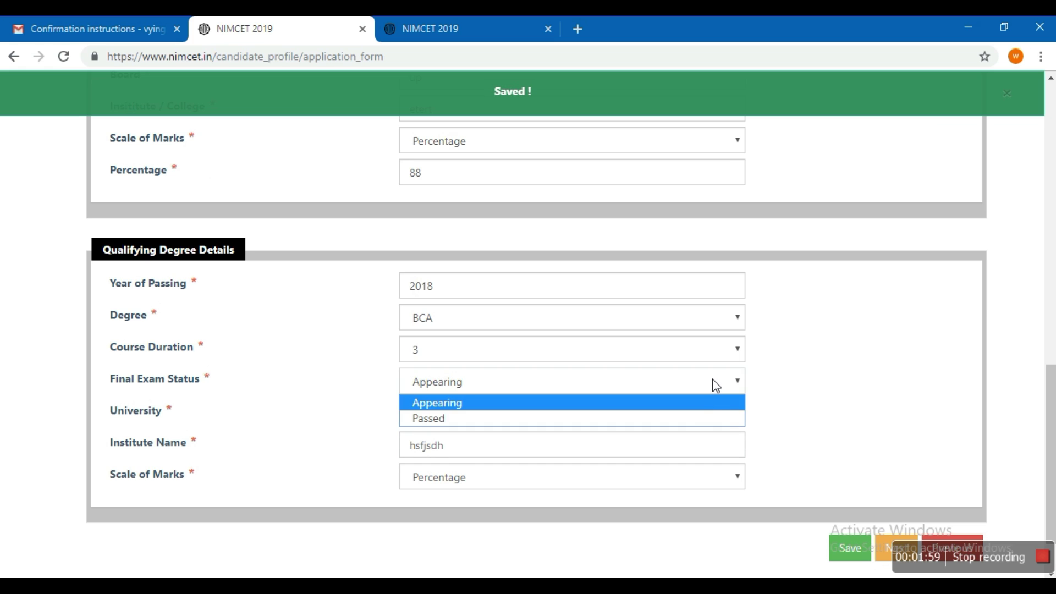
# Change the degree's Final Exam Status to Passed and save the academic details
pyautogui.click(697, 419)
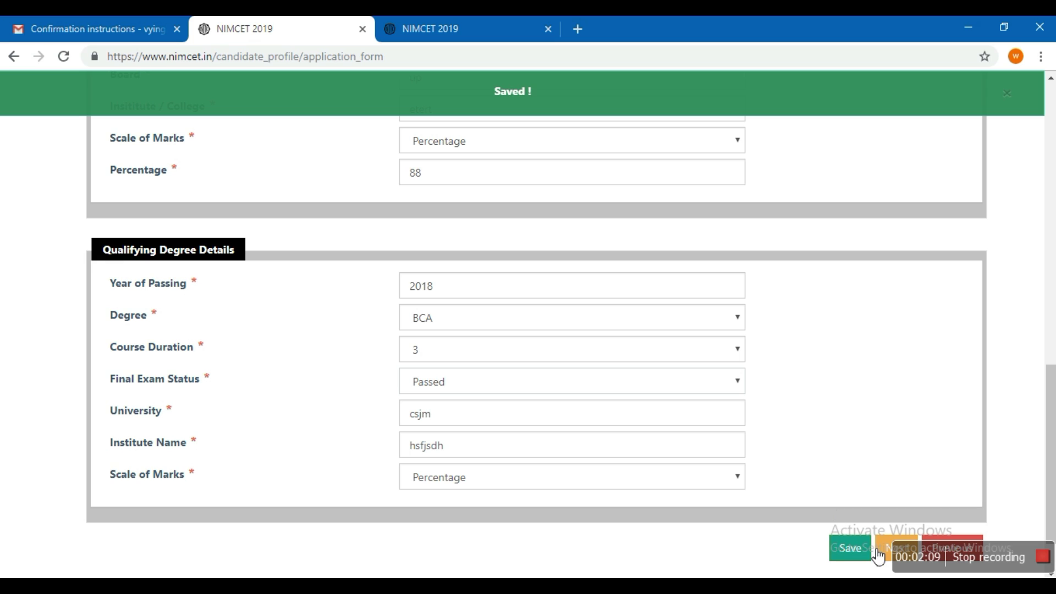
pyautogui.click(859, 555)
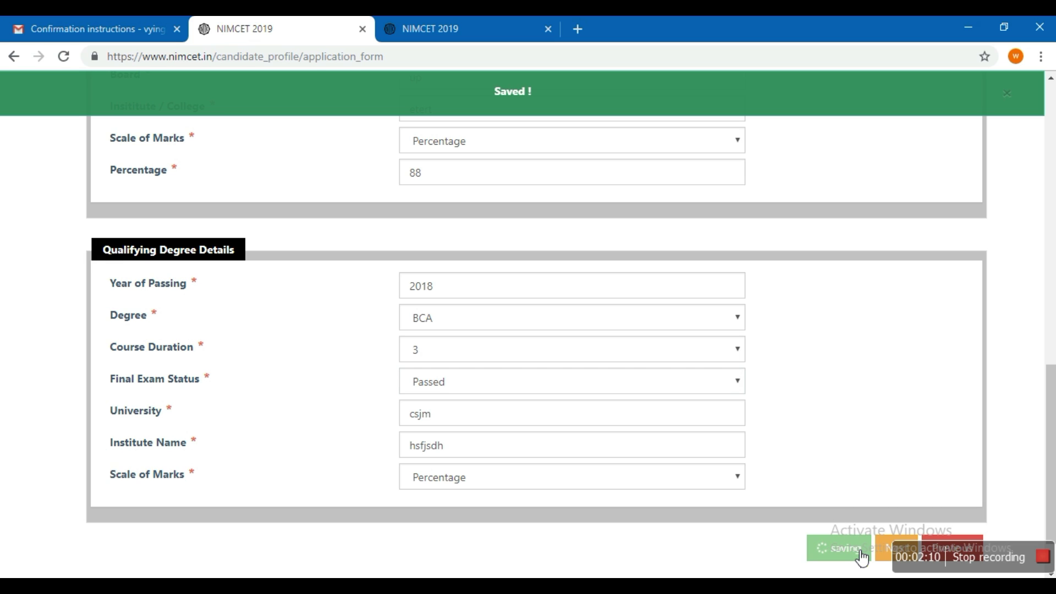
pyautogui.click(892, 549)
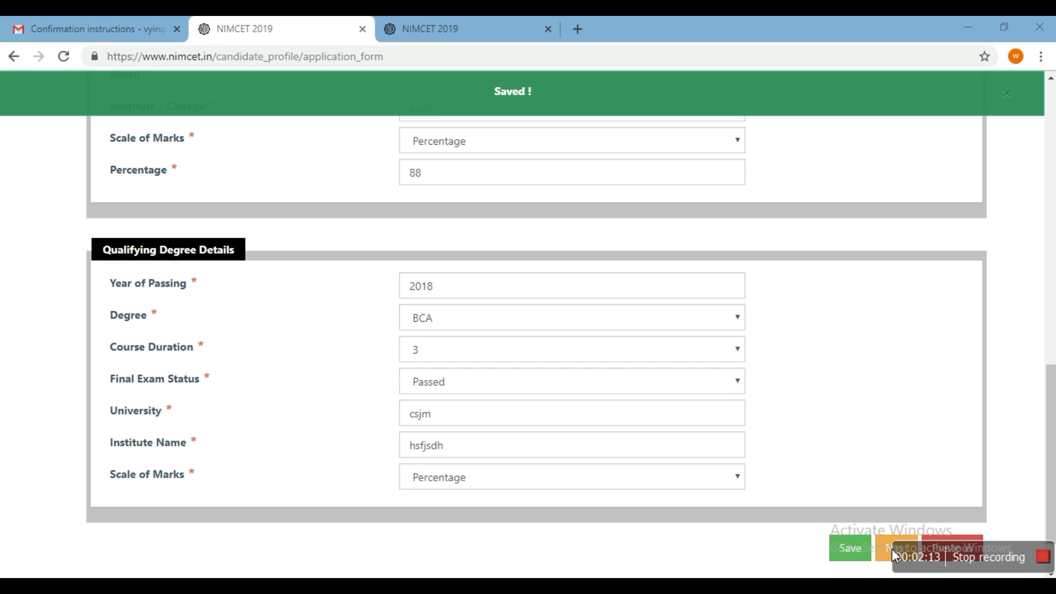
# Advance to Marks Information and bring up the First Year subject-count choices
pyautogui.click(892, 549)
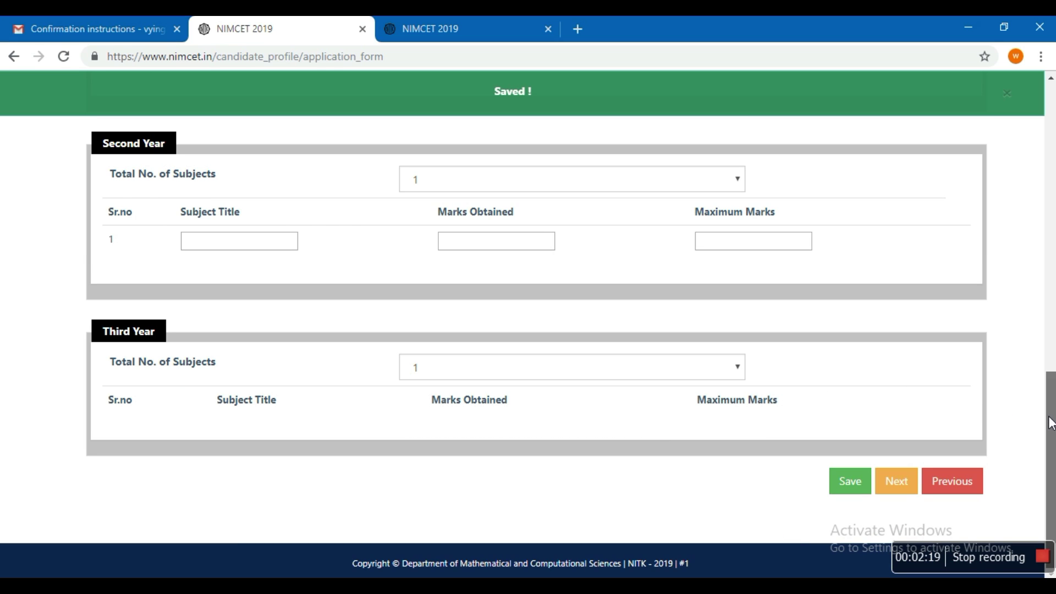
pyautogui.moveTo(1049, 423); pyautogui.dragTo(1039, 280)
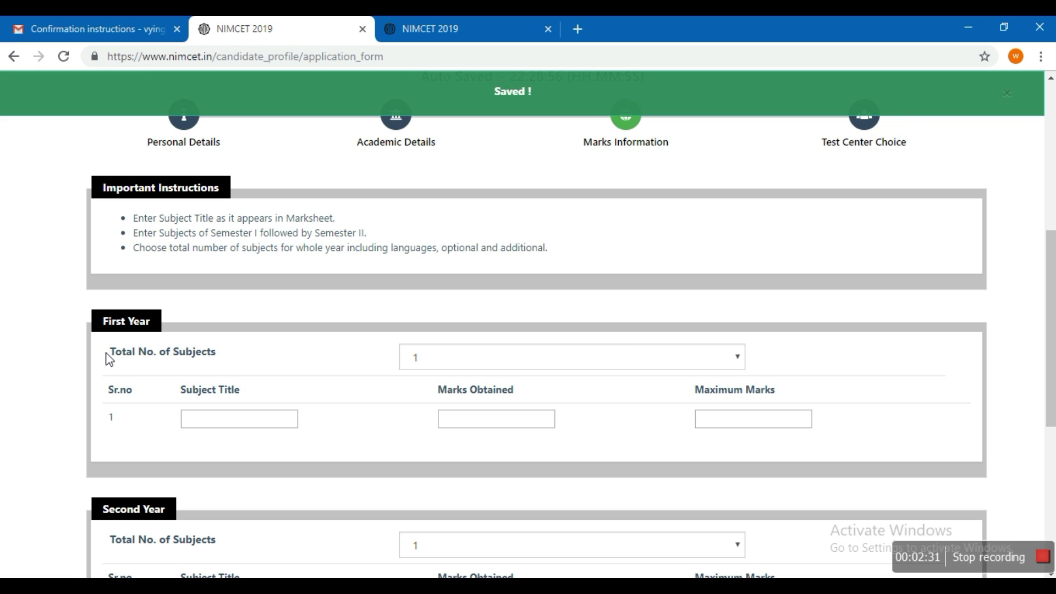
pyautogui.moveTo(107, 359); pyautogui.dragTo(222, 366)
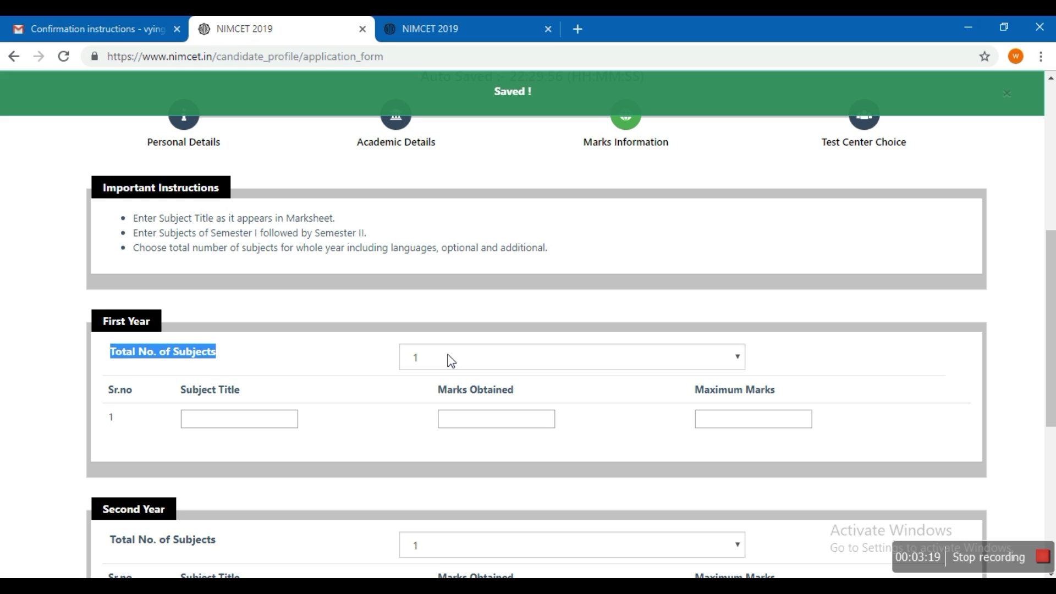
pyautogui.click(451, 360)
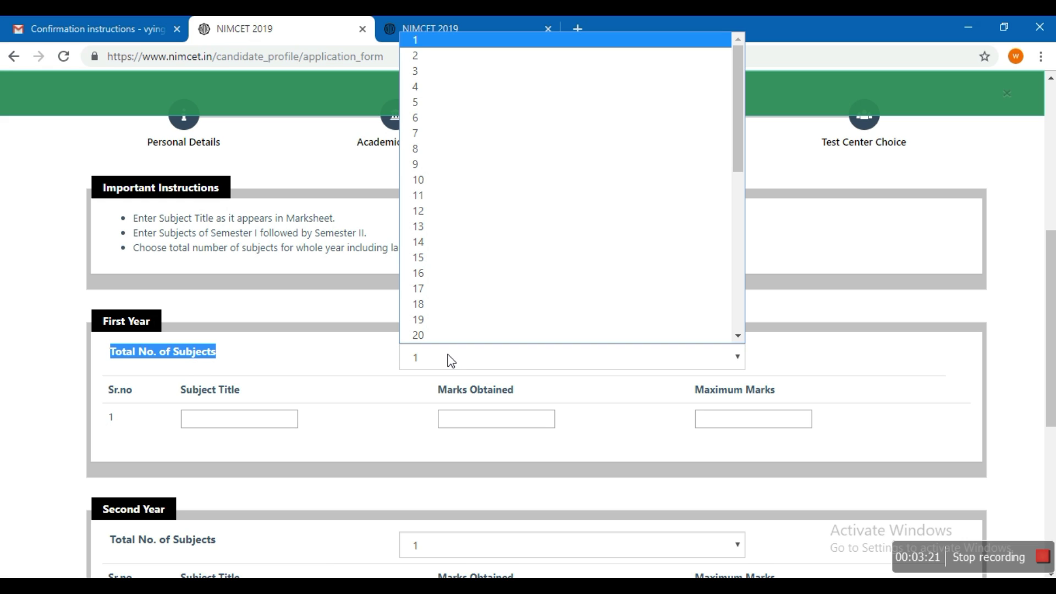
# Set First Year to 2 subjects and enter computer fundamental with 85 of 100
pyautogui.click(480, 56)
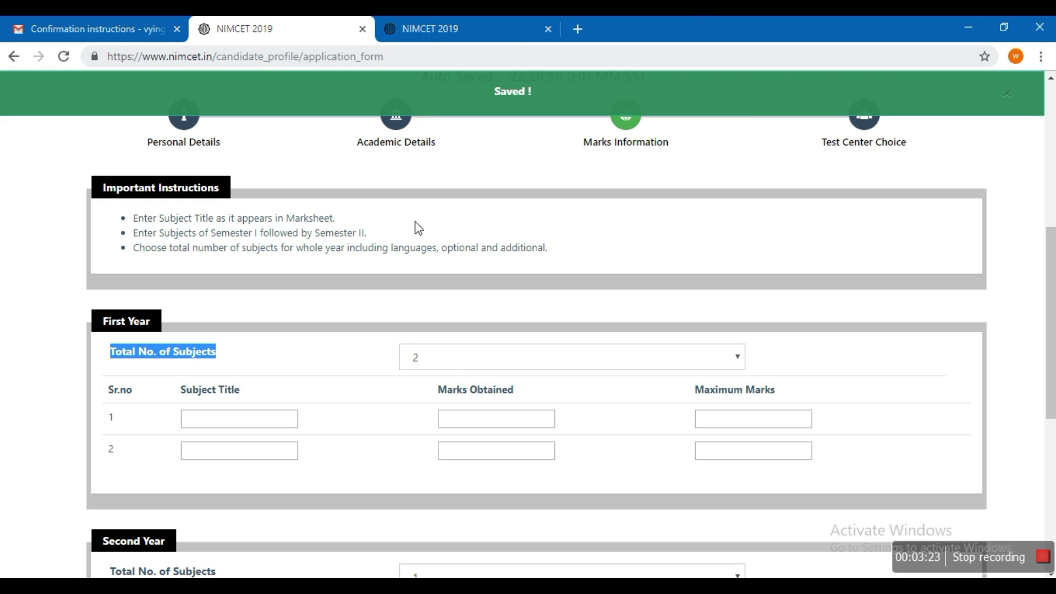
pyautogui.click(258, 419)
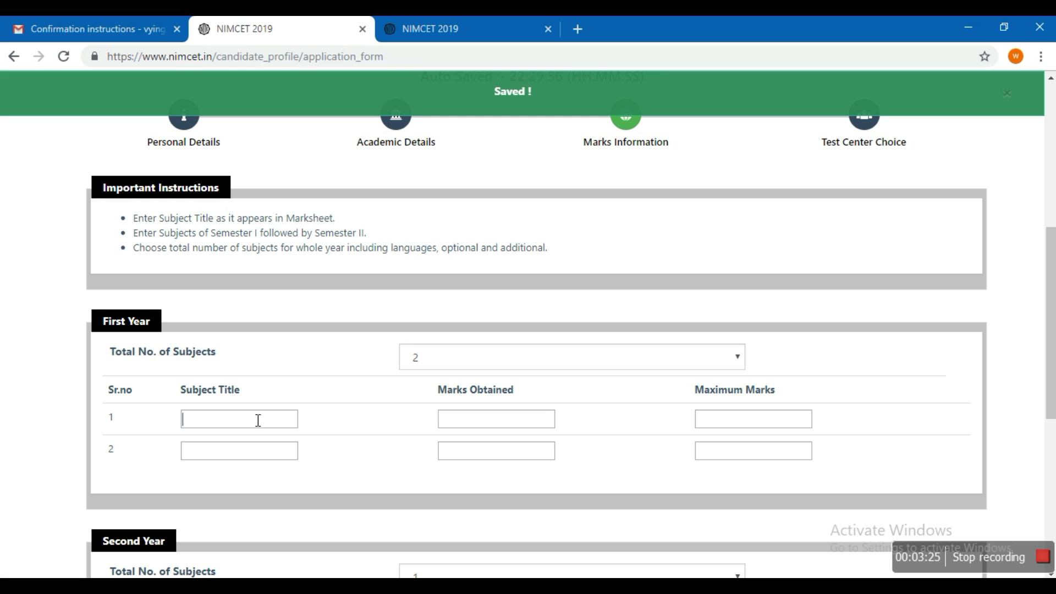
pyautogui.write('computer fundamental')
pyautogui.click(473, 422)
pyautogui.write('85')
pyautogui.press('Tab')
pyautogui.write('100')
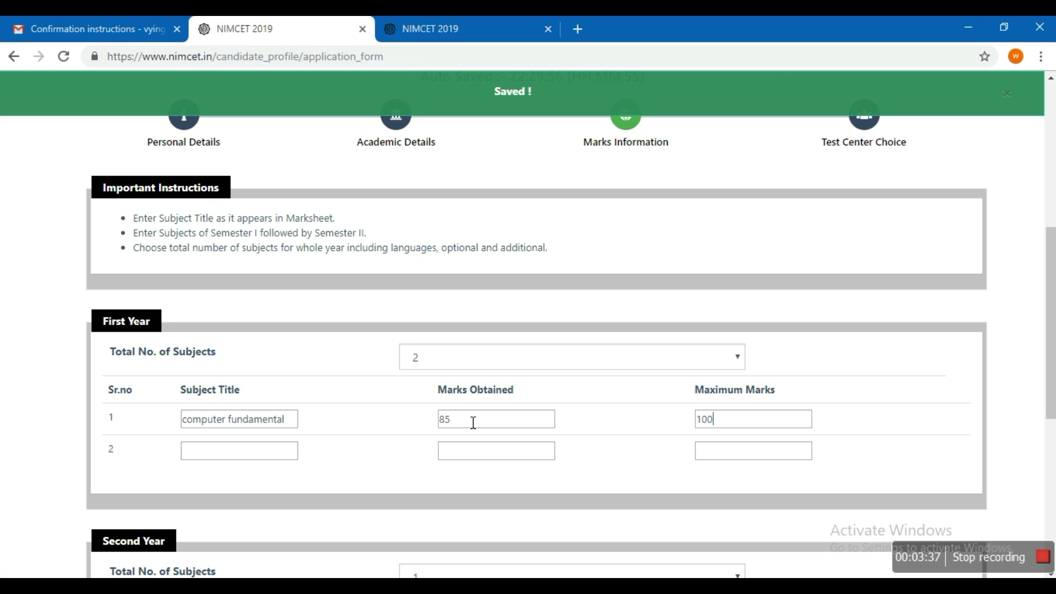
# Enter c language with 88 of 100 and set Second Year to 2 subjects
pyautogui.press('Tab')
pyautogui.write('c language88')
pyautogui.press('Tab')
pyautogui.write('100')
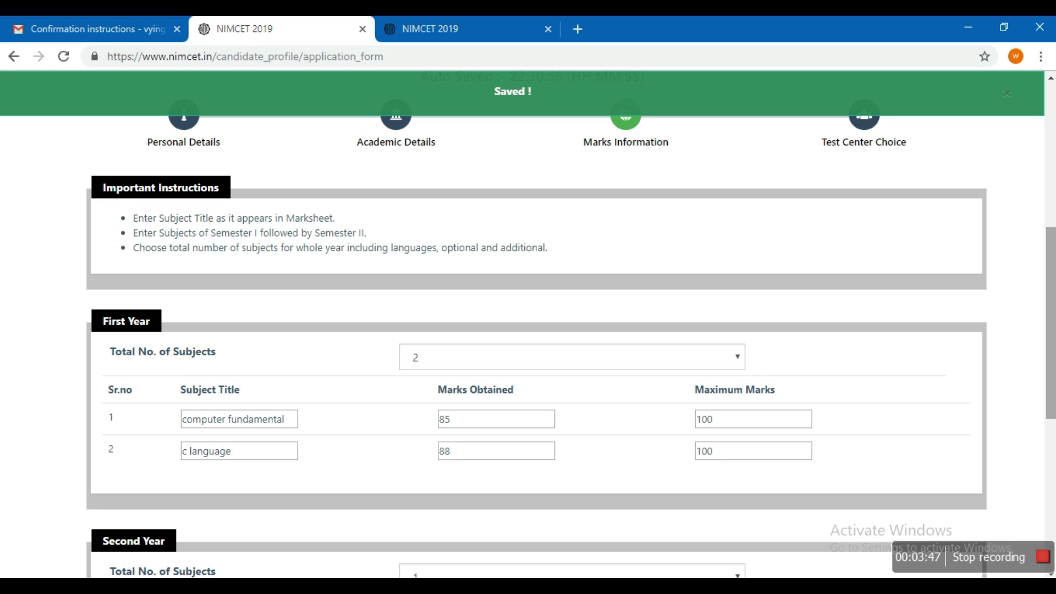
pyautogui.moveTo(1052, 332); pyautogui.dragTo(1050, 405)
pyautogui.click(723, 376)
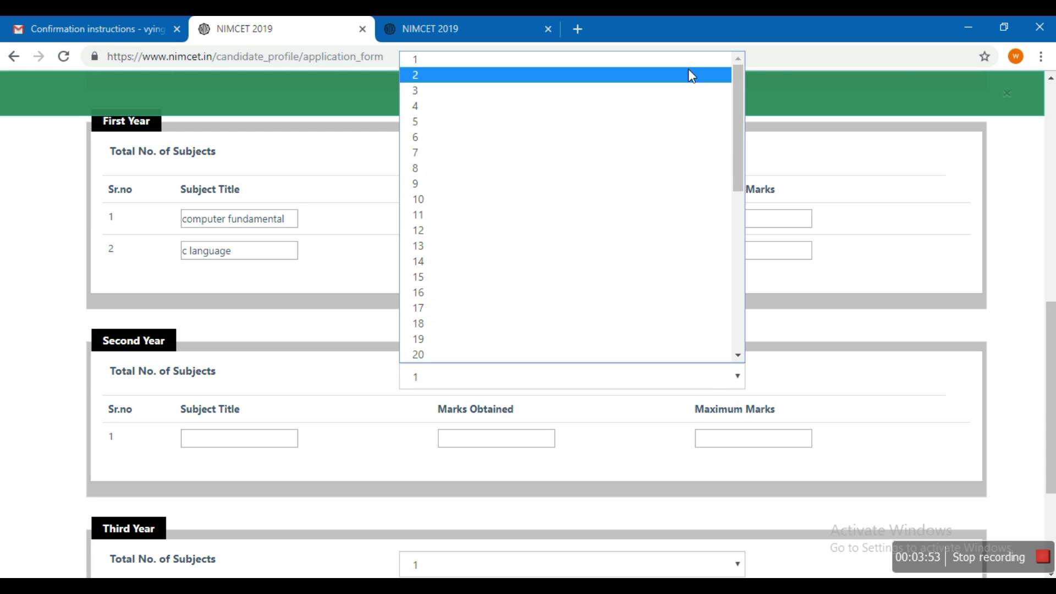
pyautogui.click(688, 69)
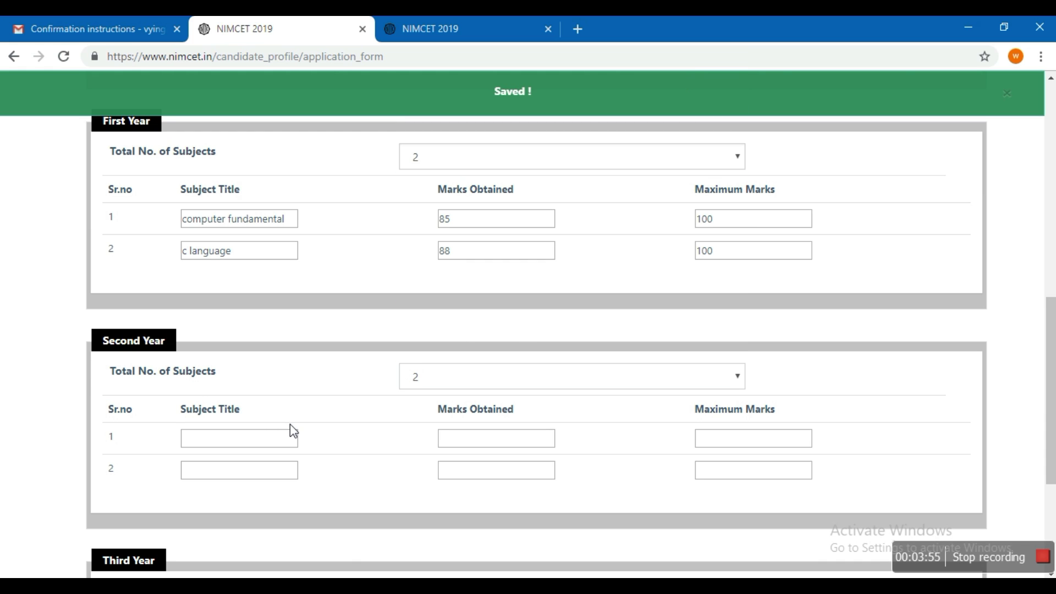
# Enter Second Year subjects data structure (87/100) and c++ (88/100)
pyautogui.click(269, 448)
pyautogui.write('data structure')
pyautogui.press('Tab')
pyautogui.write('87')
pyautogui.press('Tab')
pyautogui.write('100')
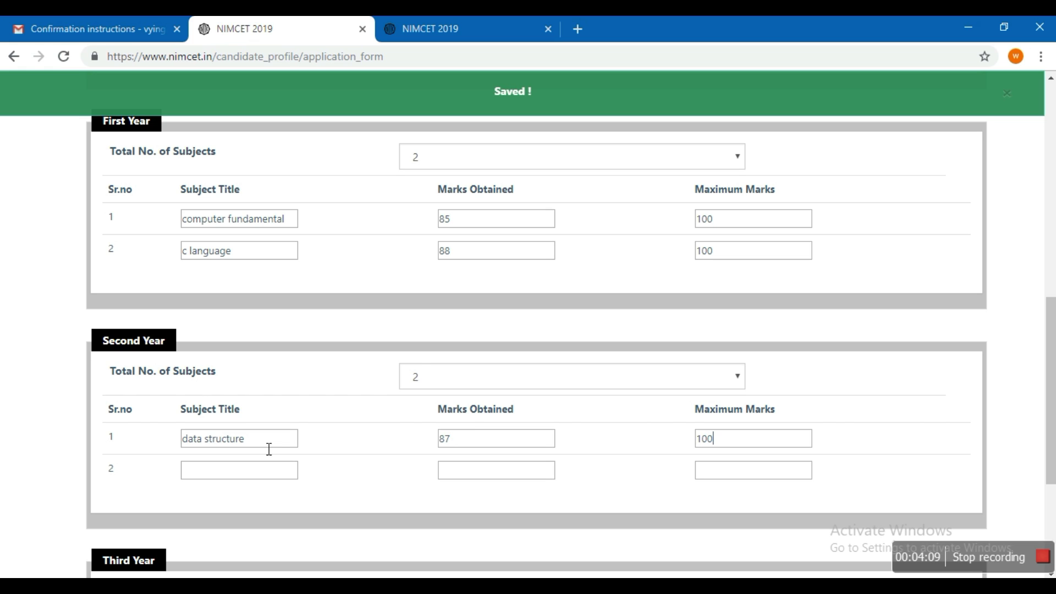
pyautogui.press('Tab')
pyautogui.write('c++')
pyautogui.press('Tab')
pyautogui.write('88')
pyautogui.press('Tab')
pyautogui.write('100')
pyautogui.scroll(-4, 268, 449)
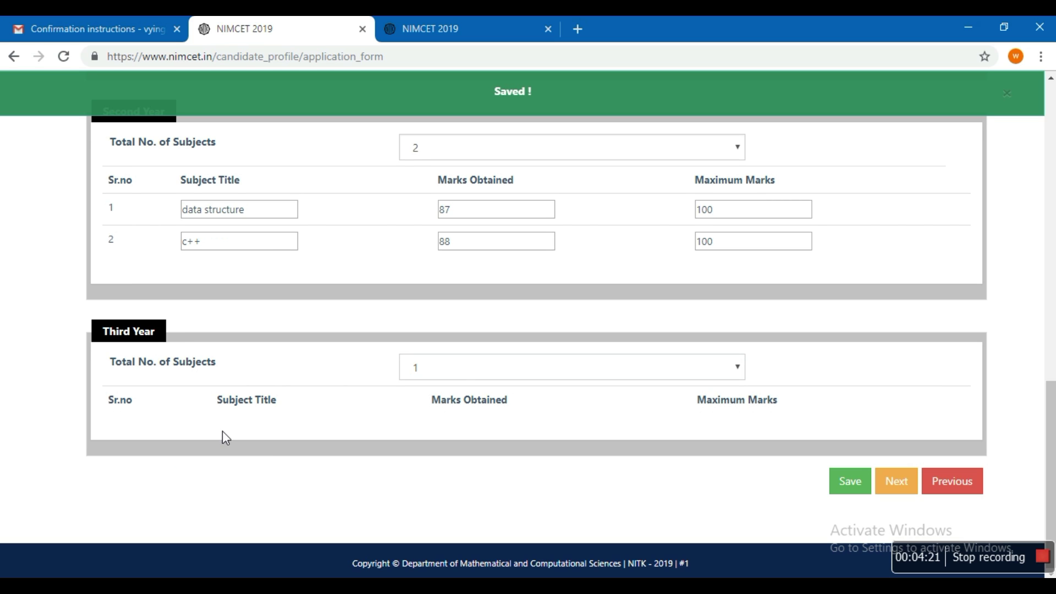
# Set Third Year to 2 subjects and enter data base with 85 of 100
pyautogui.click(499, 369)
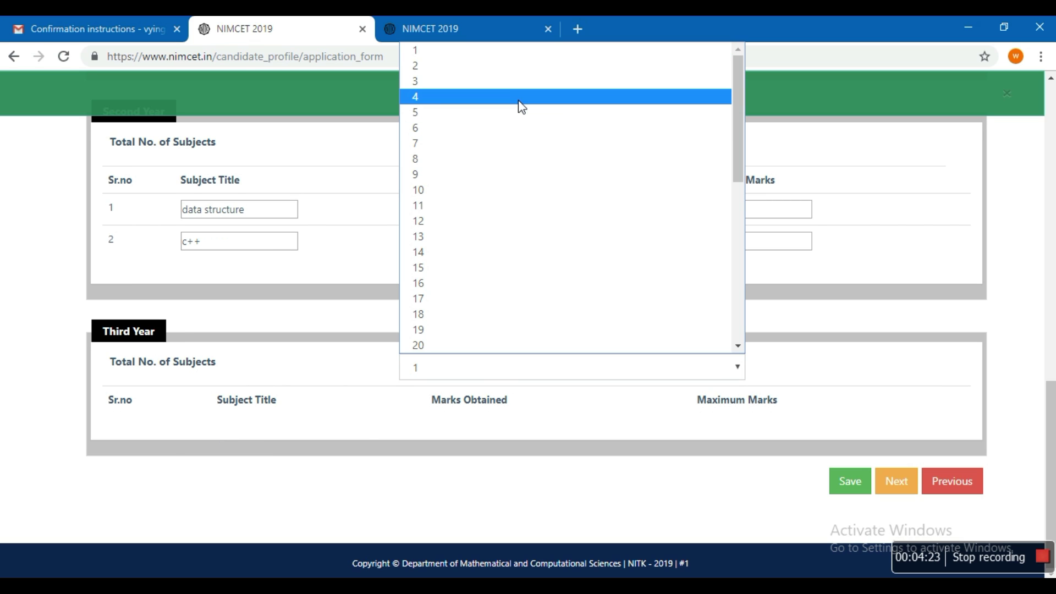
pyautogui.click(513, 68)
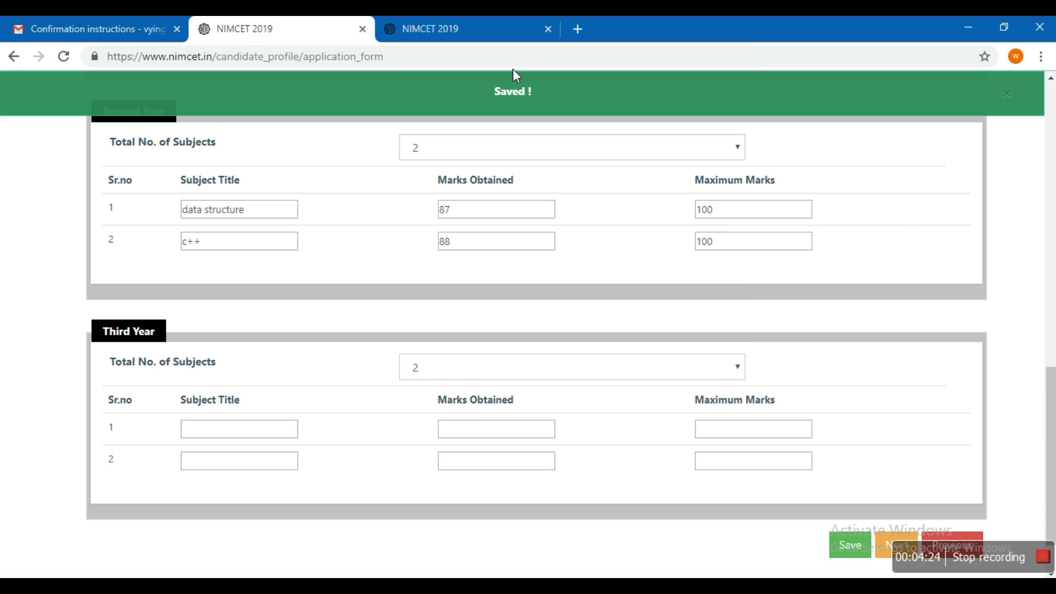
pyautogui.click(258, 433)
pyautogui.write('data')
pyautogui.write(' base')
pyautogui.write('85')
pyautogui.press('Tab')
pyautogui.write('100')
# Enter java with 75 of 100, save the marks, and advance to test centre choice
pyautogui.press('Tab')
pyautogui.write('java')
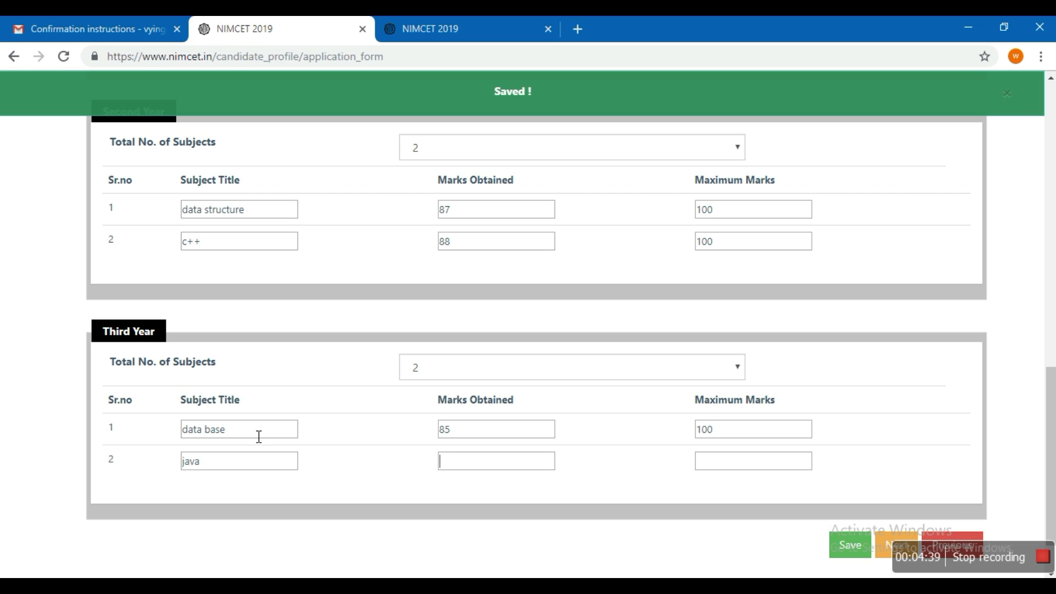
pyautogui.press('Tab')
pyautogui.write('75')
pyautogui.press('Tab')
pyautogui.write('100')
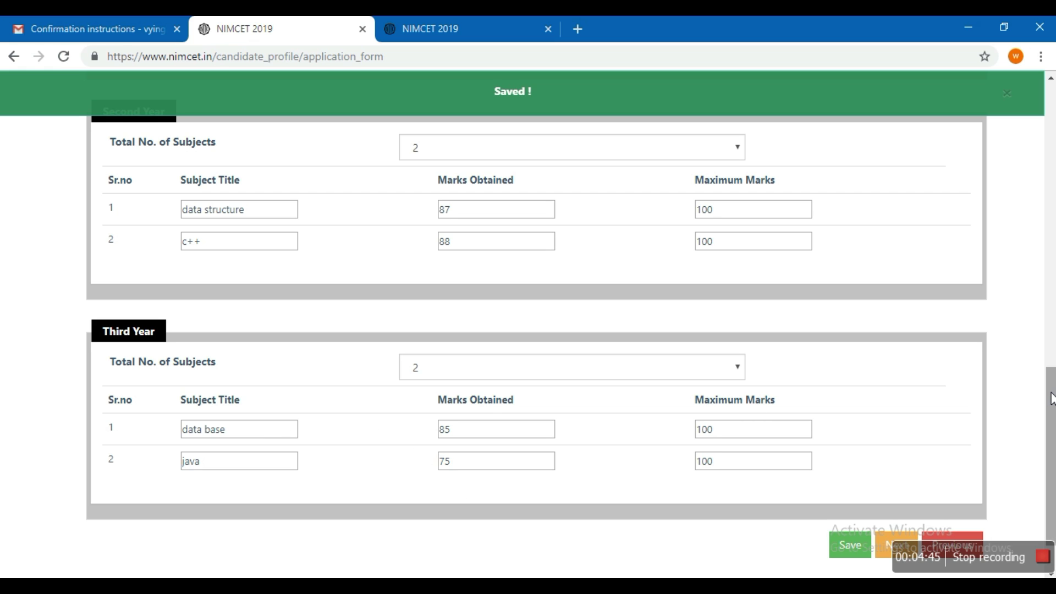
pyautogui.scroll(-2, 1044, 395)
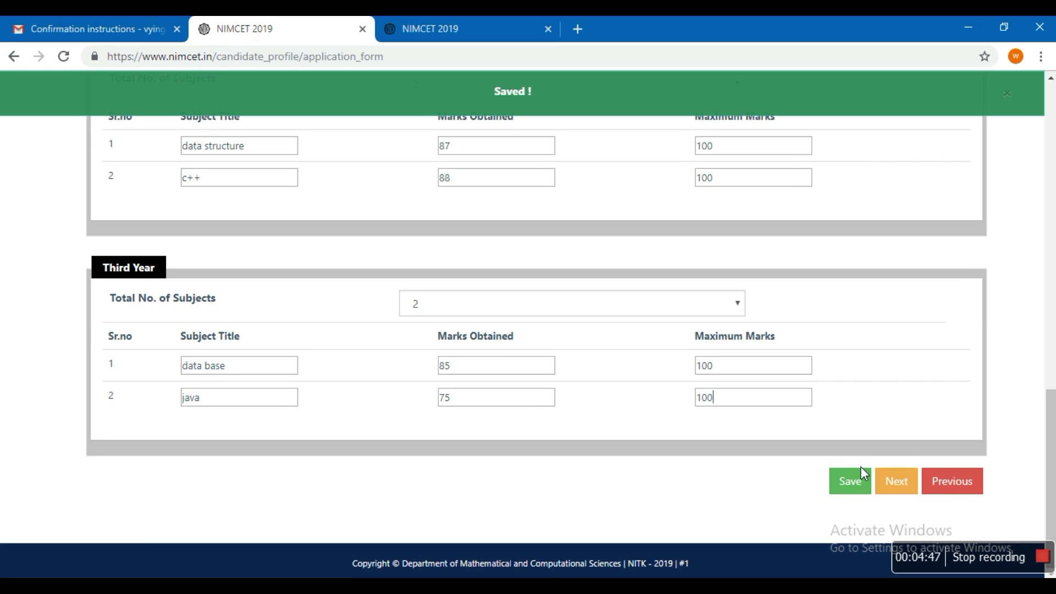
pyautogui.click(861, 483)
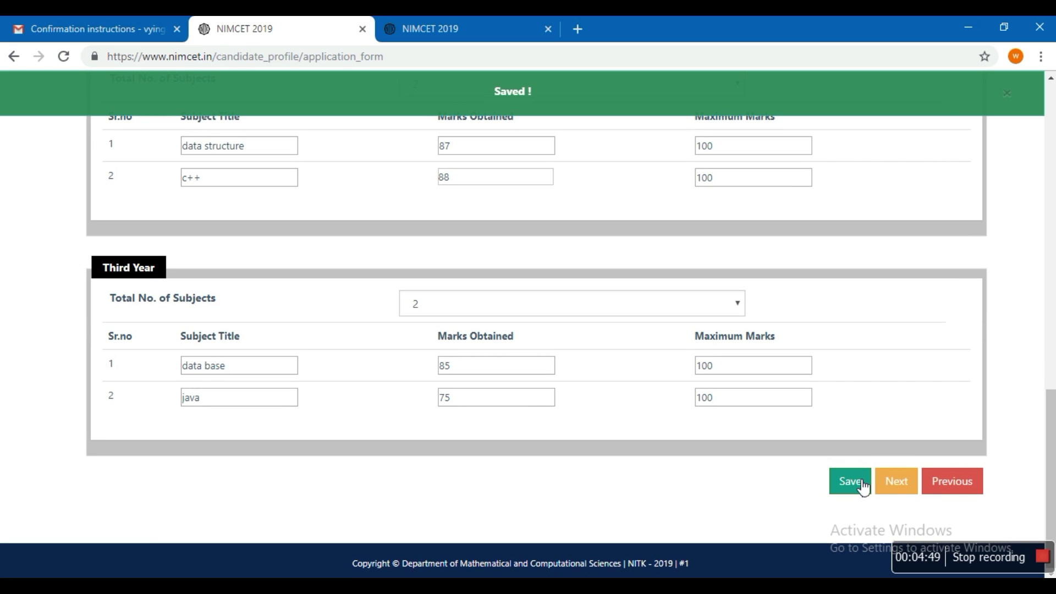
pyautogui.click(905, 483)
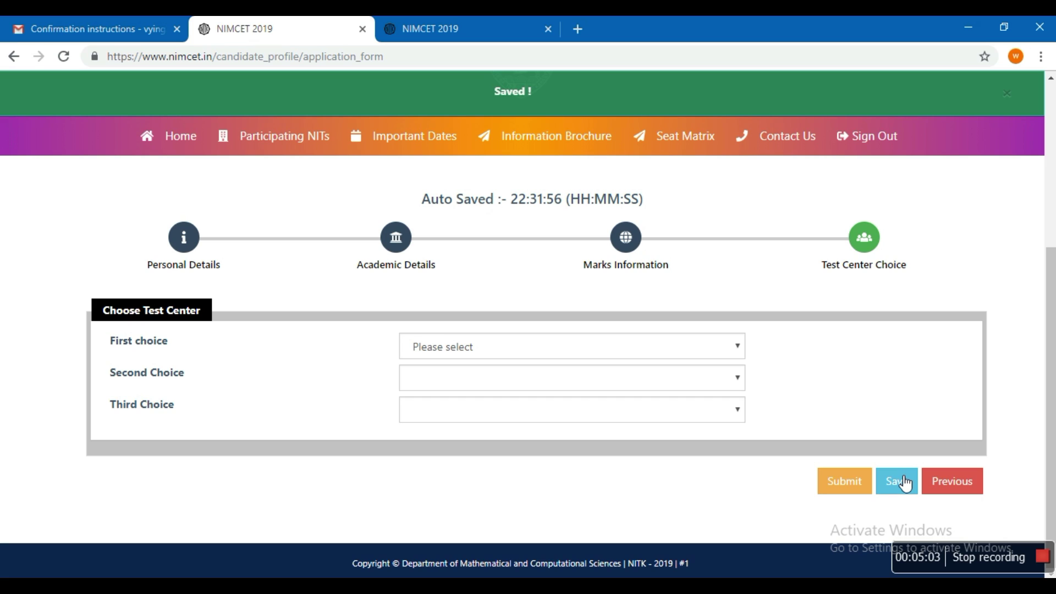
# Choose Allahabad, Bhopal and Delhi in the First, Second and Third Choice centre dropdowns
pyautogui.click(725, 349)
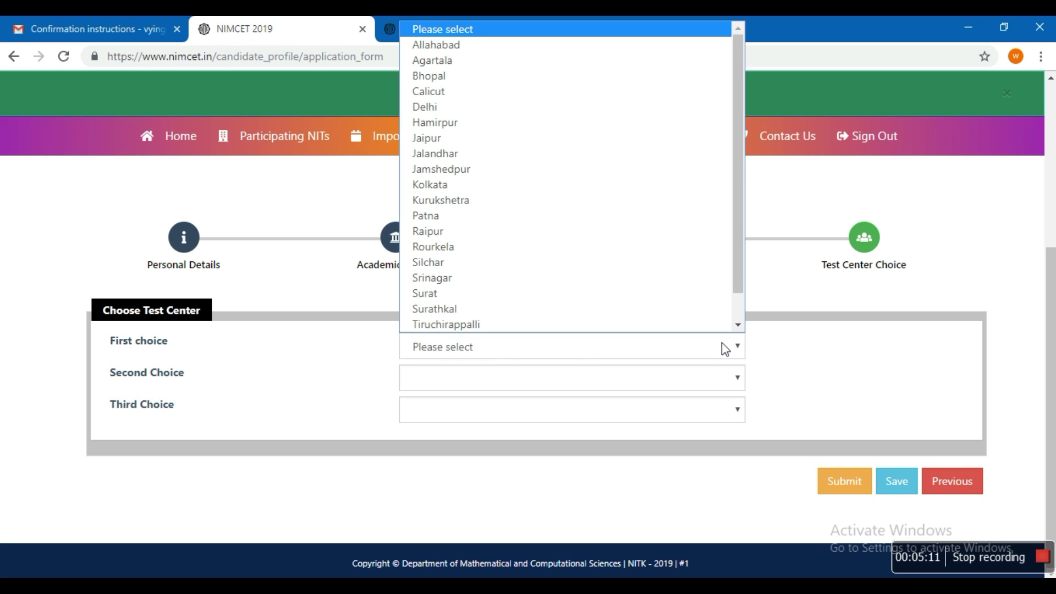
pyautogui.press('Down')
pyautogui.press('Return')
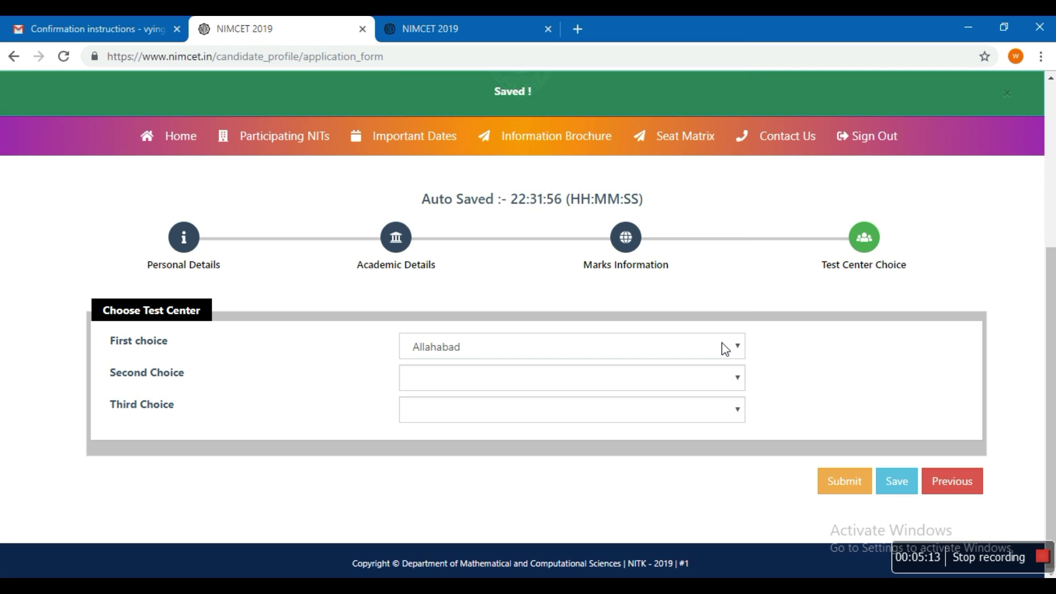
pyautogui.click(714, 383)
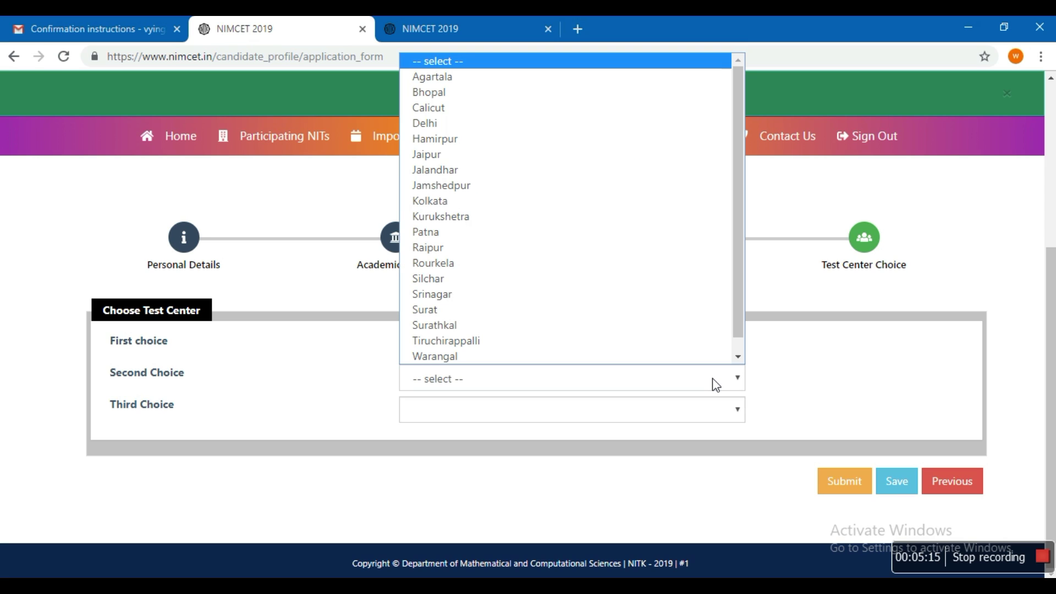
pyautogui.press('Down')
pyautogui.press('Down')
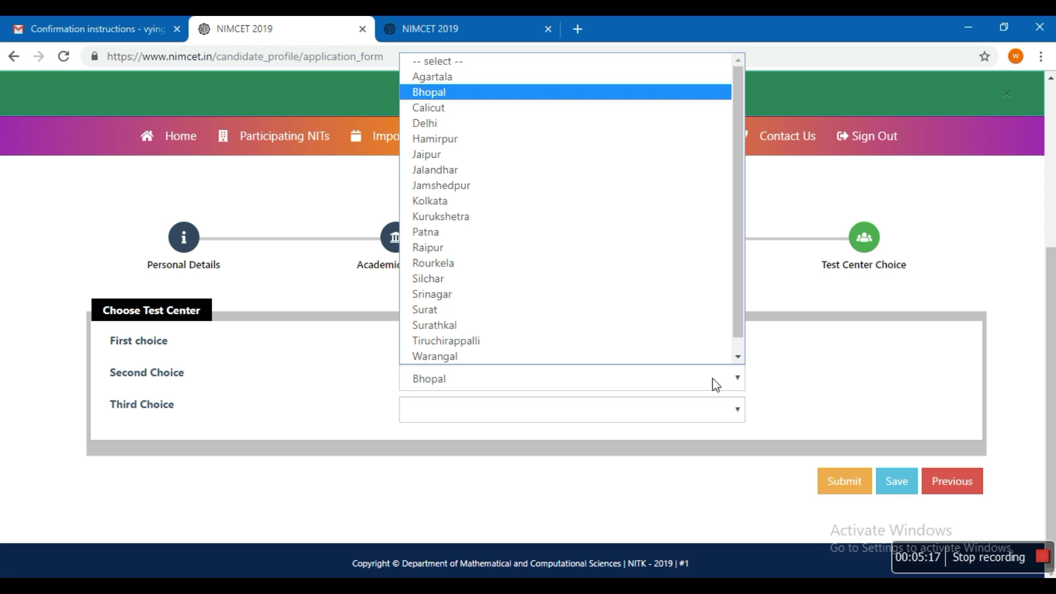
pyautogui.press('Return')
pyautogui.click(723, 413)
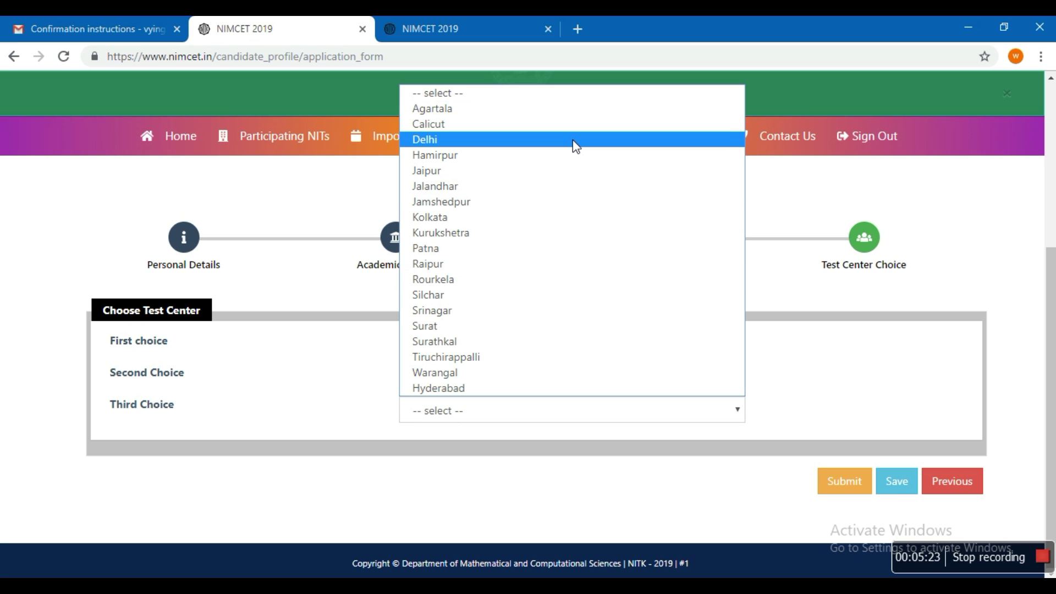
pyautogui.click(574, 142)
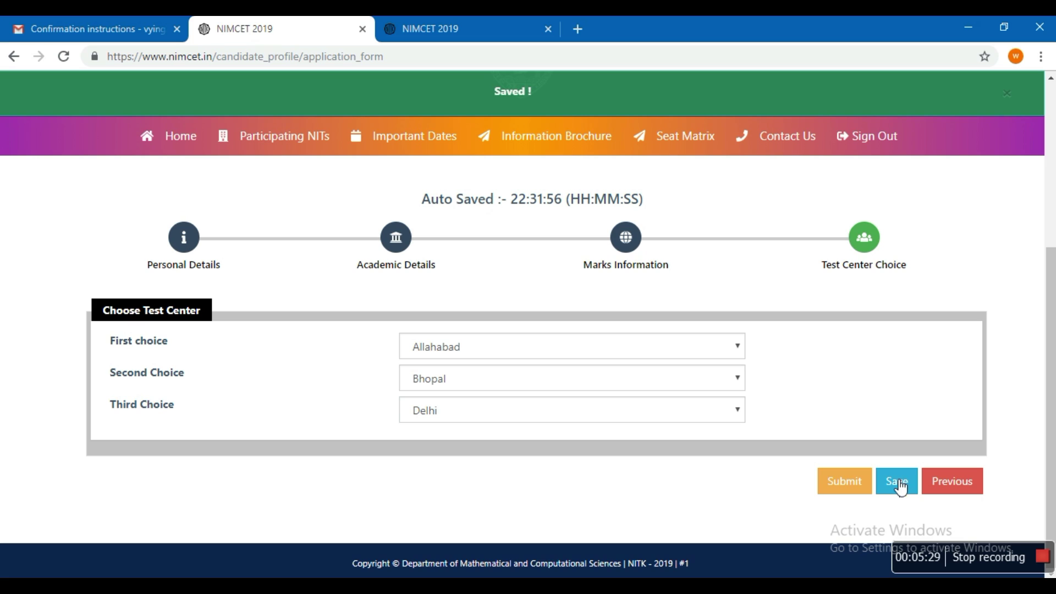
# Submit the completed application form with its chosen test centres
pyautogui.click(850, 481)
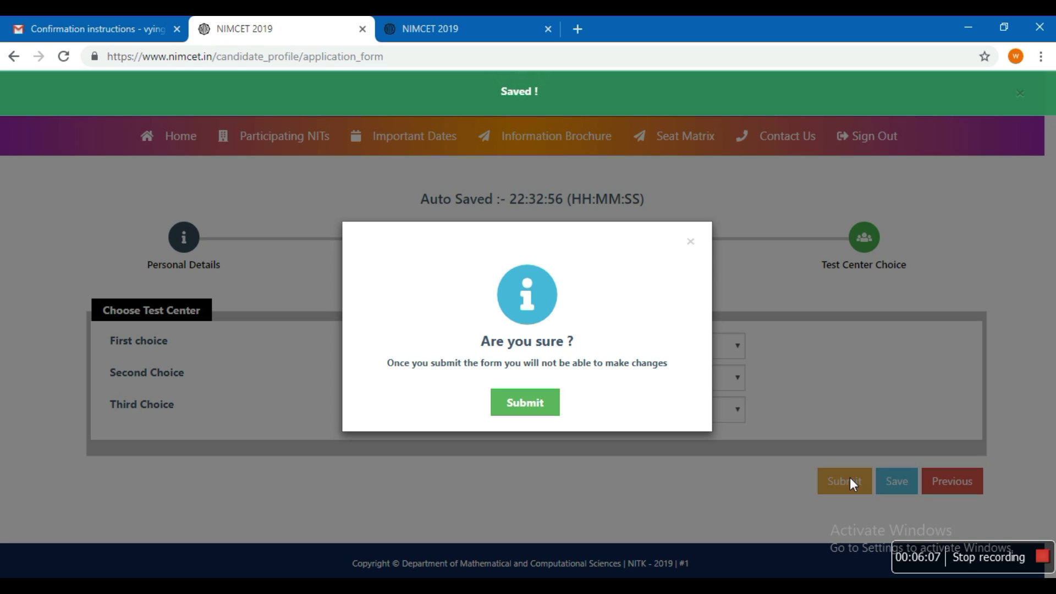
# Confirm the final submission, then scroll the dashboard down to the Documents Uploads tile and open it
pyautogui.click(537, 402)
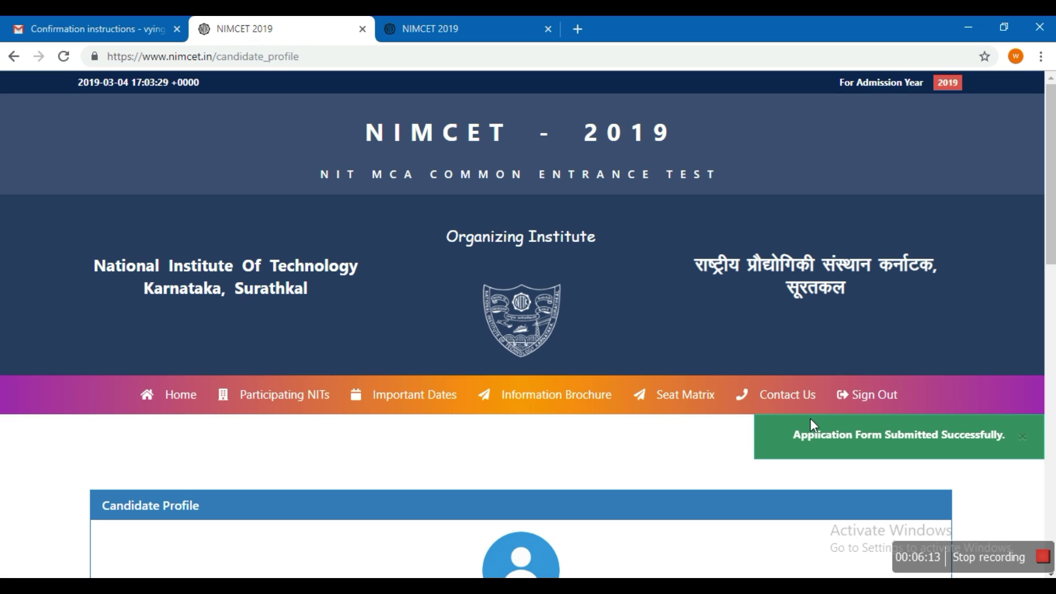
pyautogui.moveTo(804, 439); pyautogui.dragTo(1007, 443)
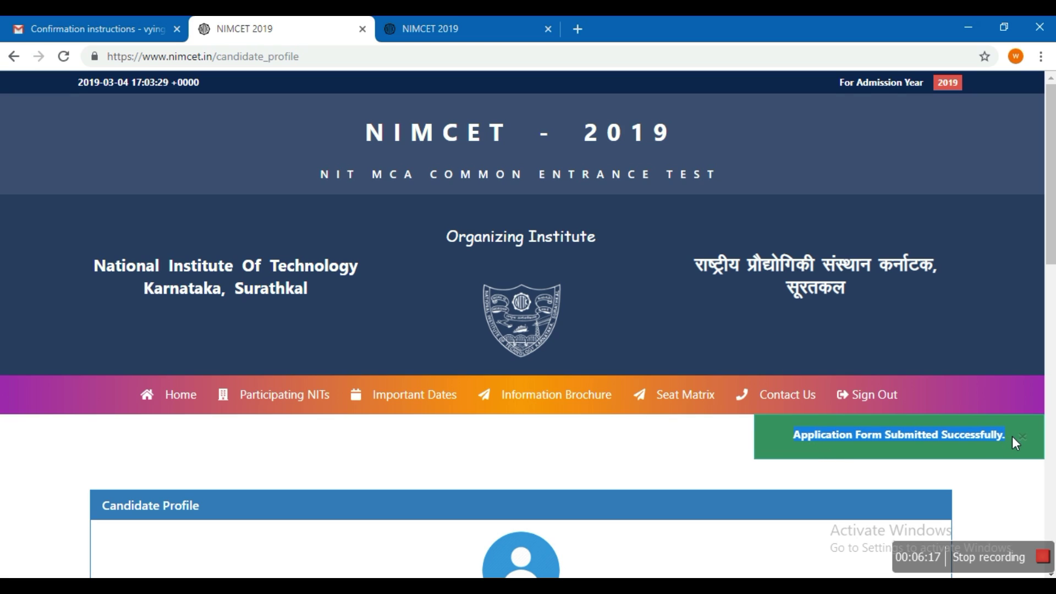
pyautogui.click(1054, 253)
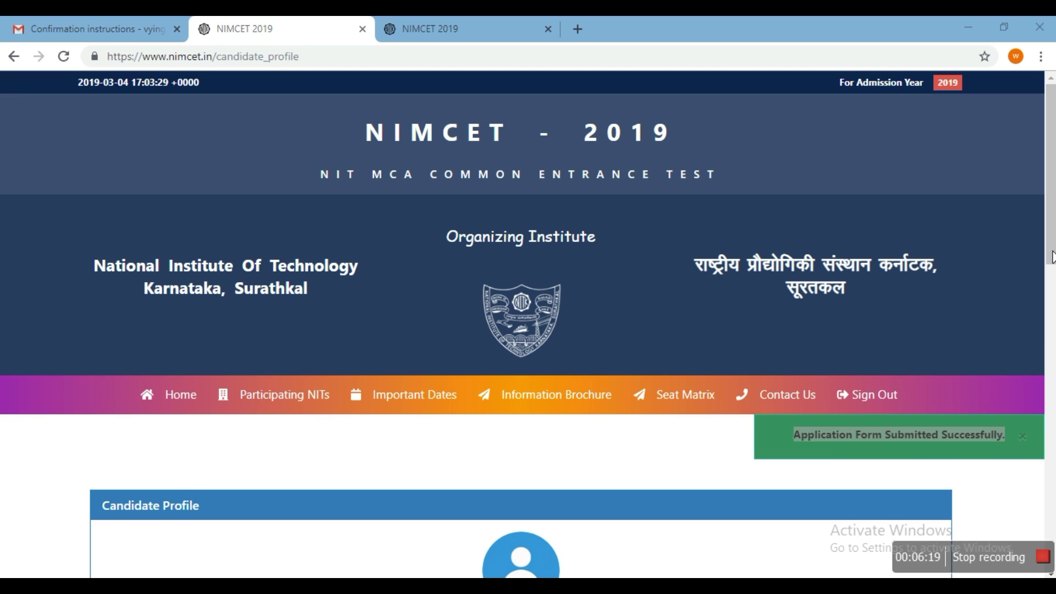
pyautogui.click(1052, 238)
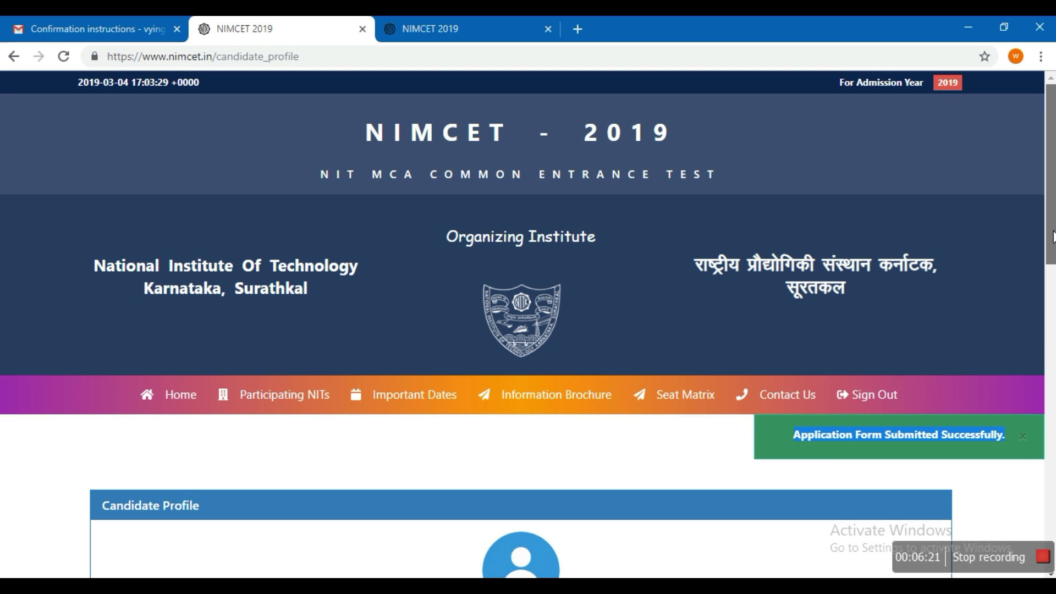
pyautogui.moveTo(1053, 238); pyautogui.dragTo(1041, 424)
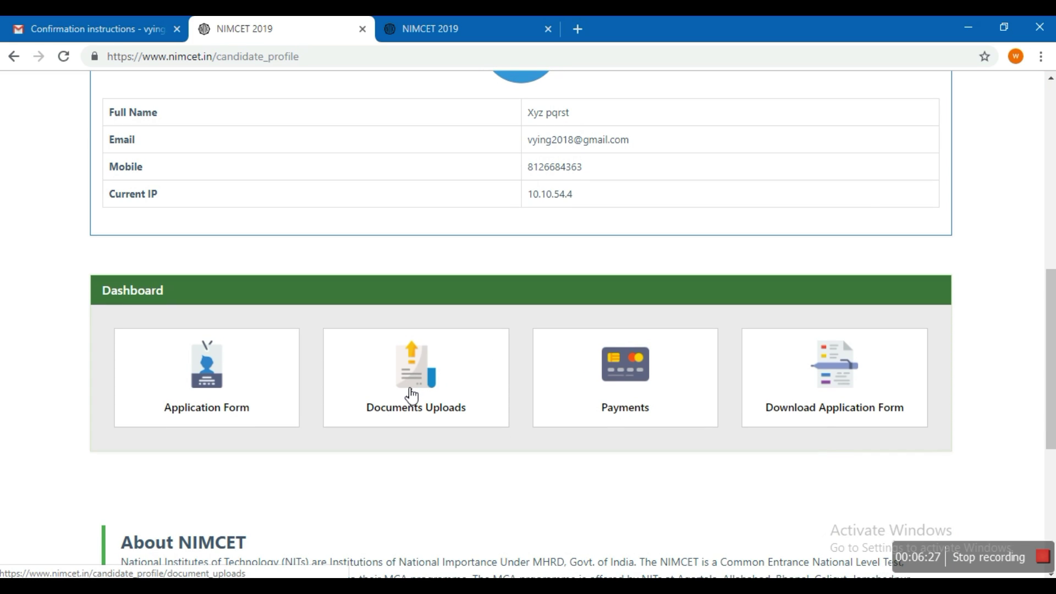
pyautogui.click(411, 395)
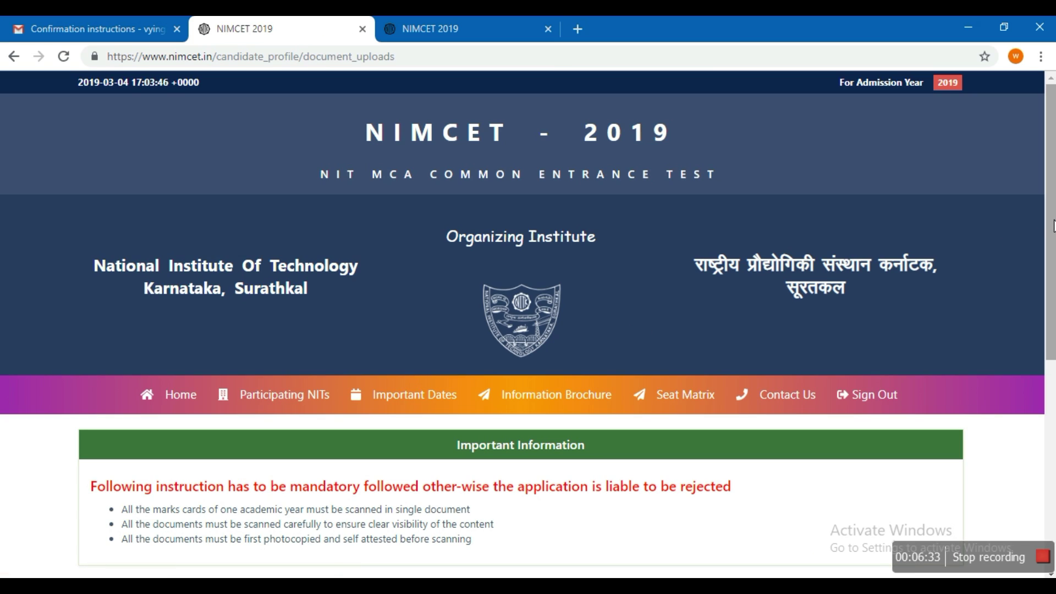
# Scroll down to the table of eight required documents and highlight the Aadhaar Card entry
pyautogui.moveTo(1051, 225); pyautogui.dragTo(1052, 425)
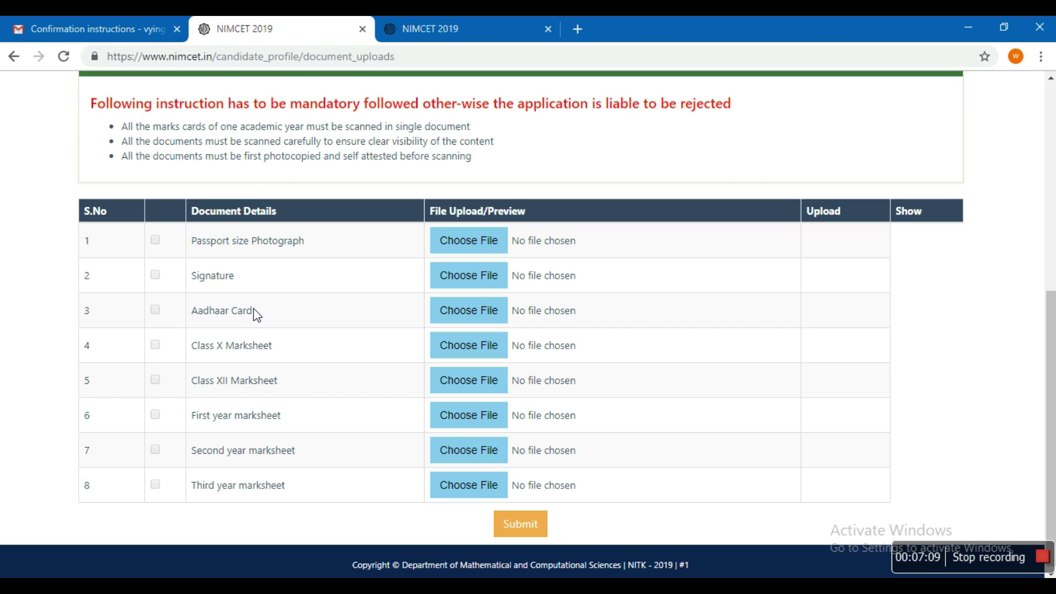
pyautogui.moveTo(254, 313); pyautogui.dragTo(200, 313)
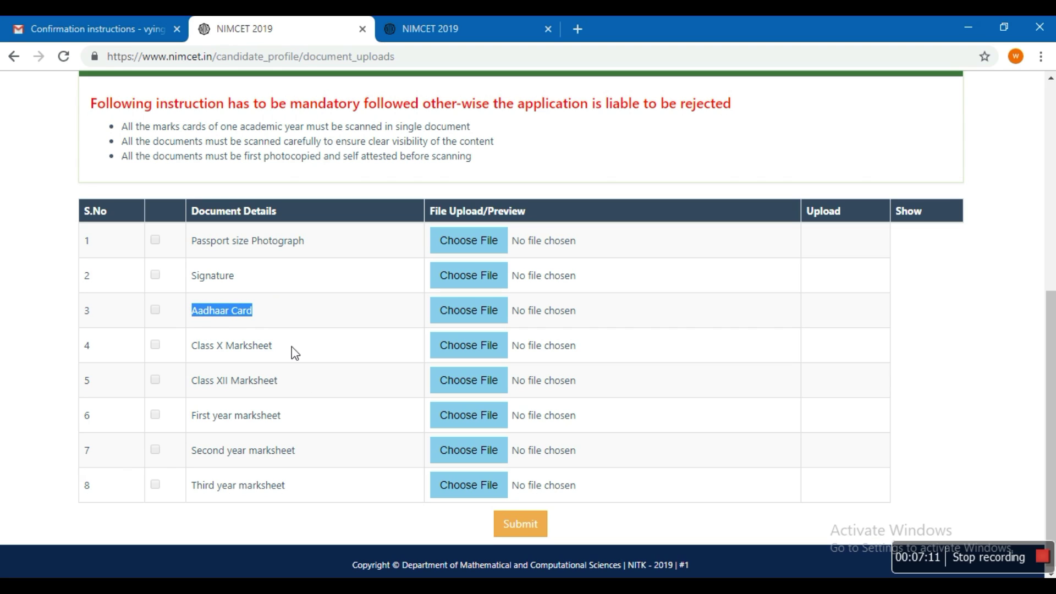
pyautogui.moveTo(278, 348); pyautogui.dragTo(191, 347)
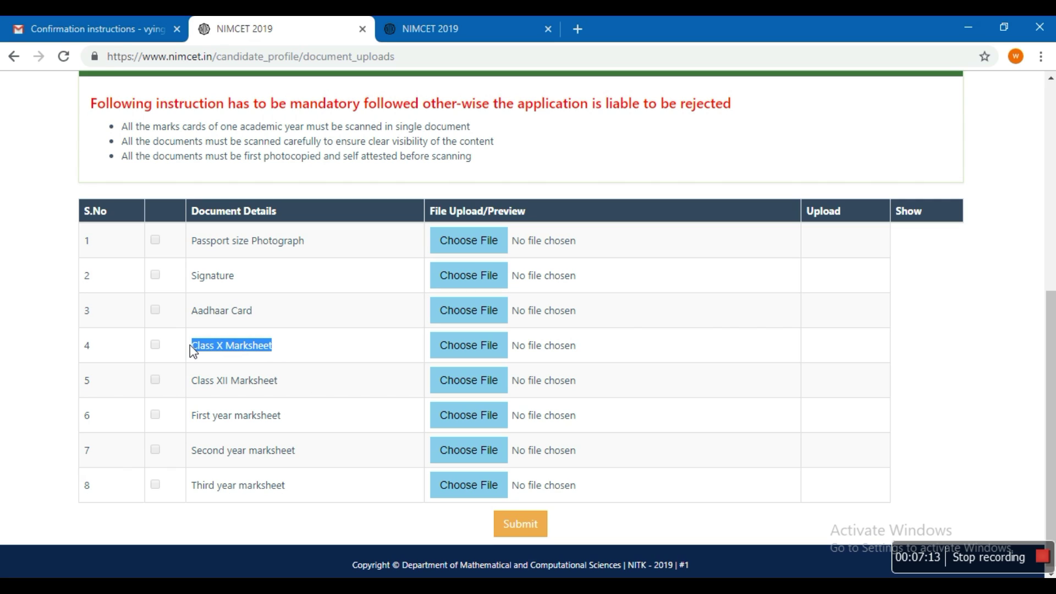
pyautogui.click(281, 386)
pyautogui.moveTo(281, 386); pyautogui.dragTo(187, 385)
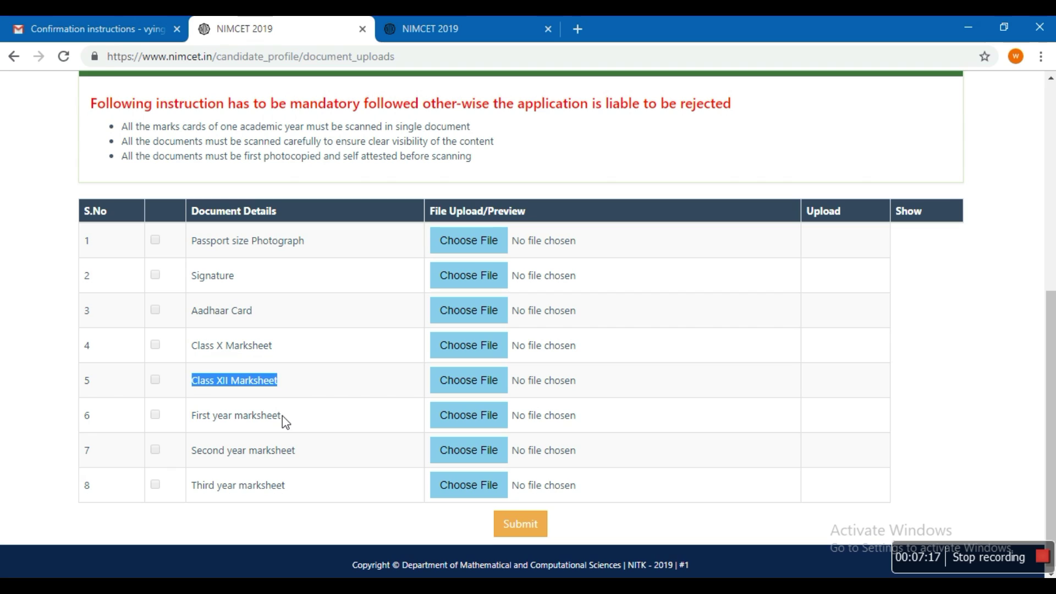
pyautogui.moveTo(281, 419); pyautogui.dragTo(187, 414)
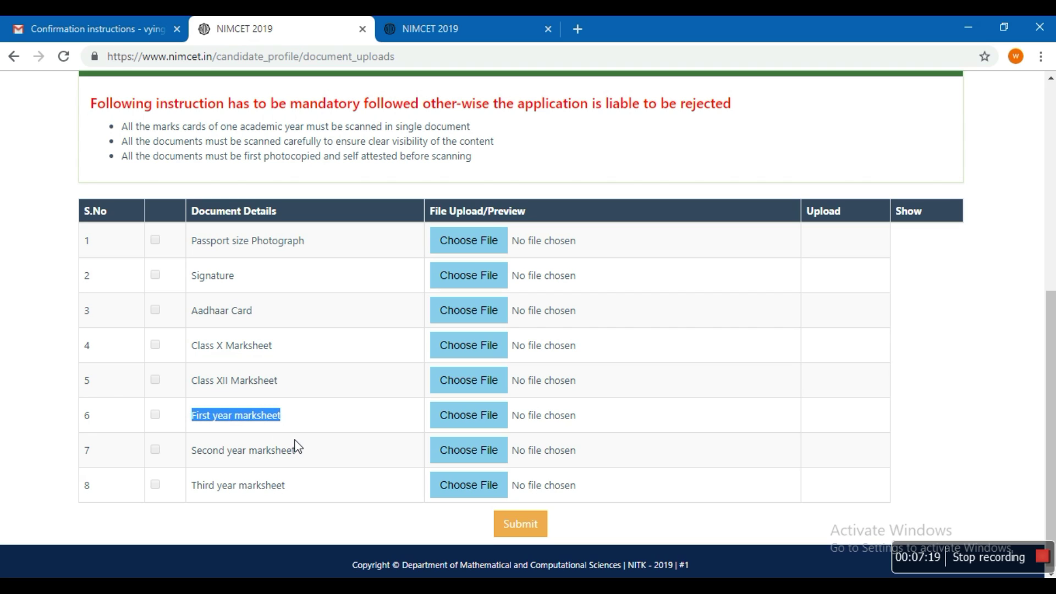
pyautogui.moveTo(301, 453); pyautogui.dragTo(192, 459)
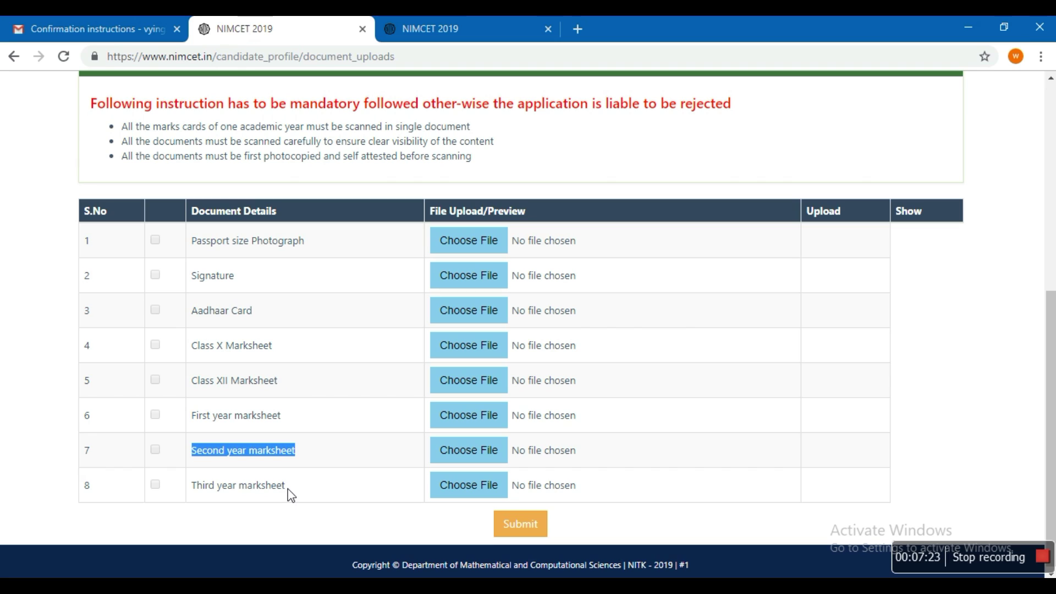
pyautogui.moveTo(289, 493); pyautogui.dragTo(192, 491)
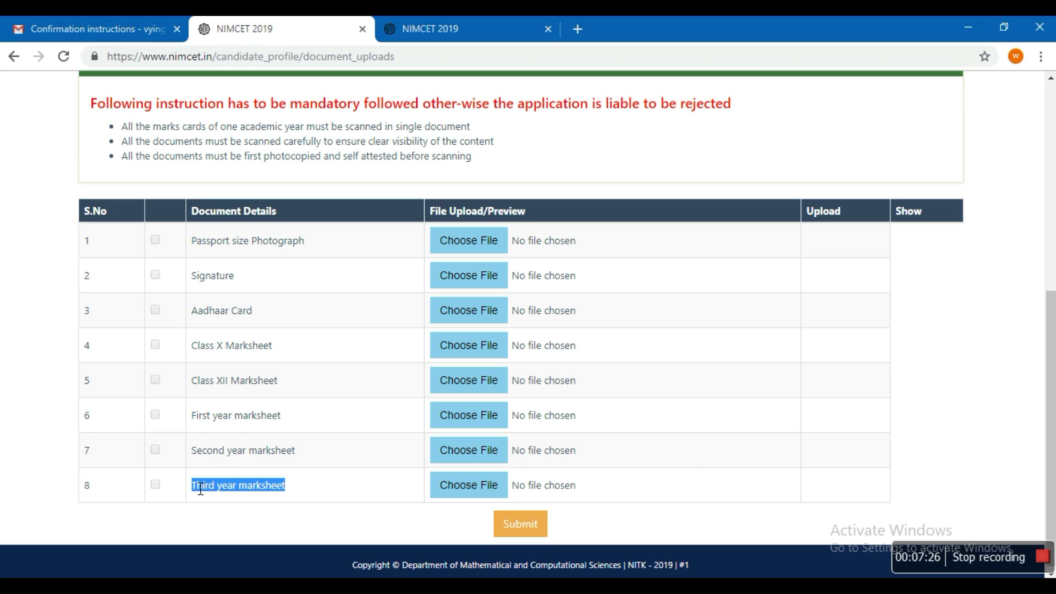
pyautogui.click(285, 421)
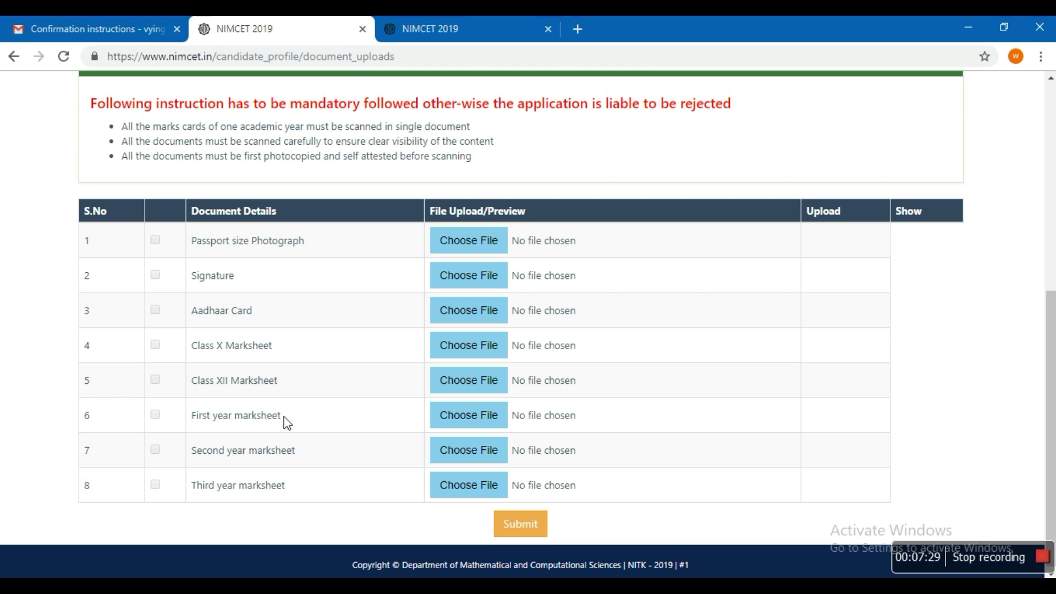